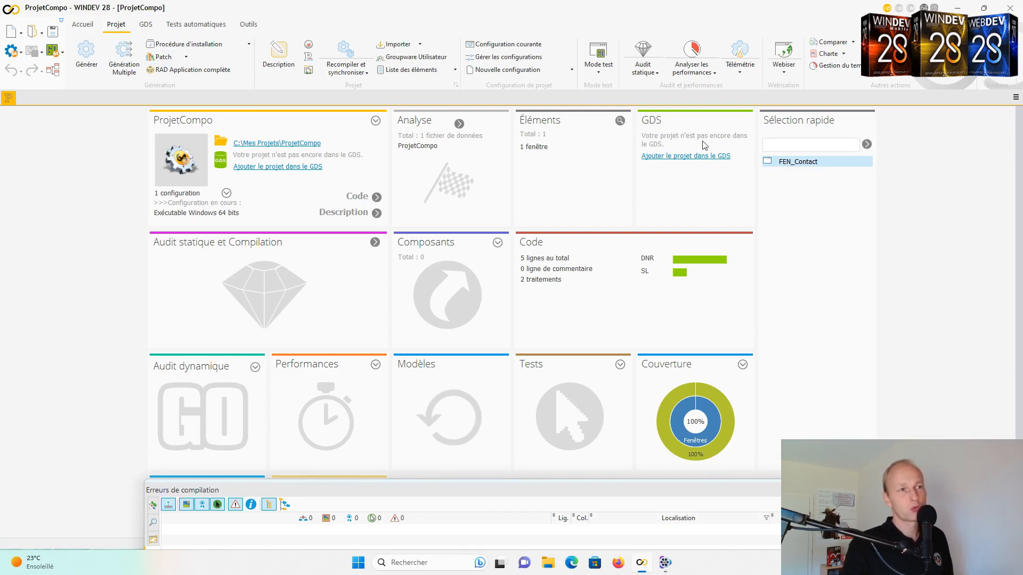
- Run the project with FEN_Contact as the first window opened at launch
click(793, 166)
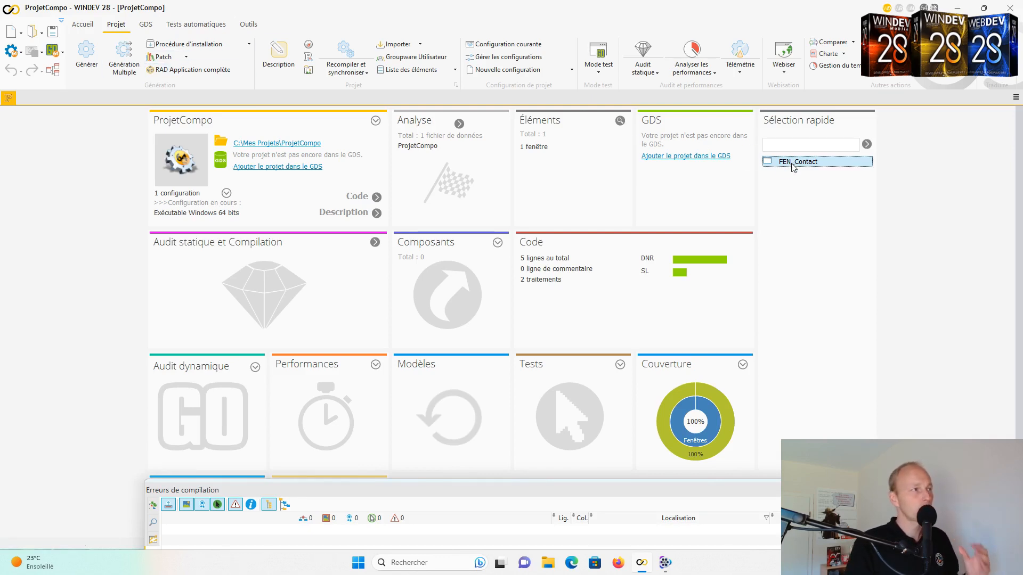
click(85, 56)
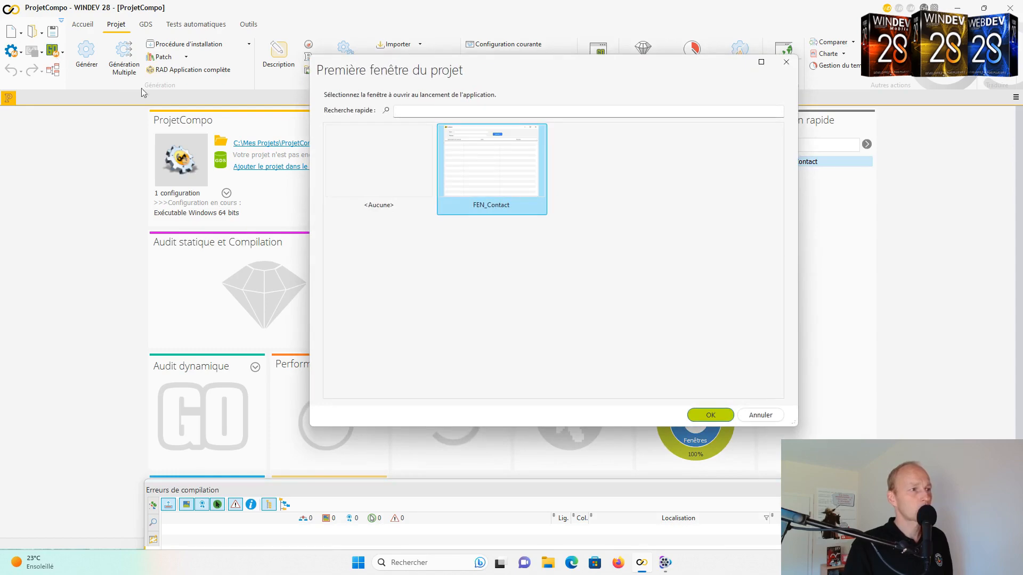
click(712, 415)
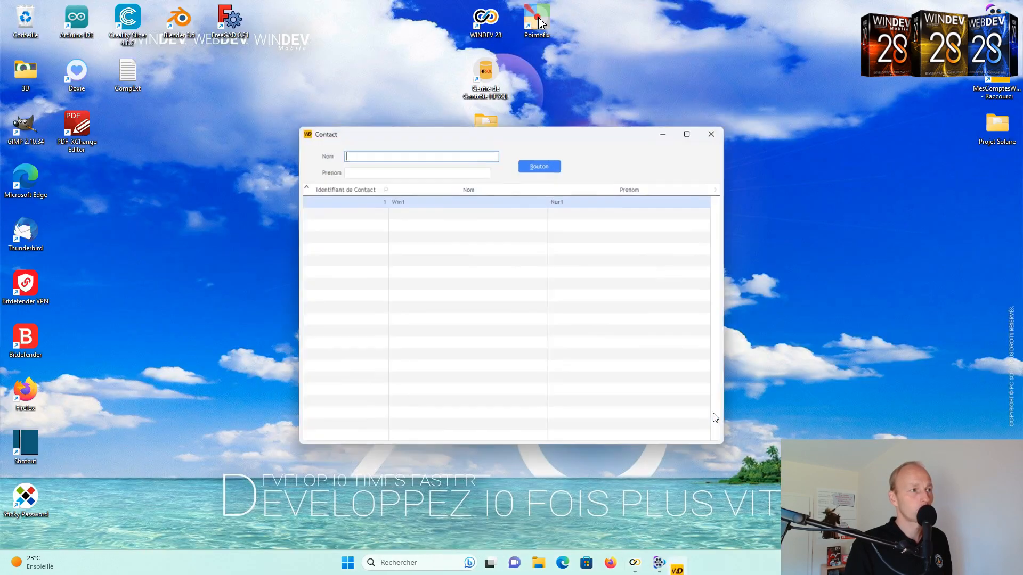
- Add a contact with Nom Win2 and Prenom Nur2 in the running Contact window, and close the application
text(Win)
key(Return)
click(384, 156)
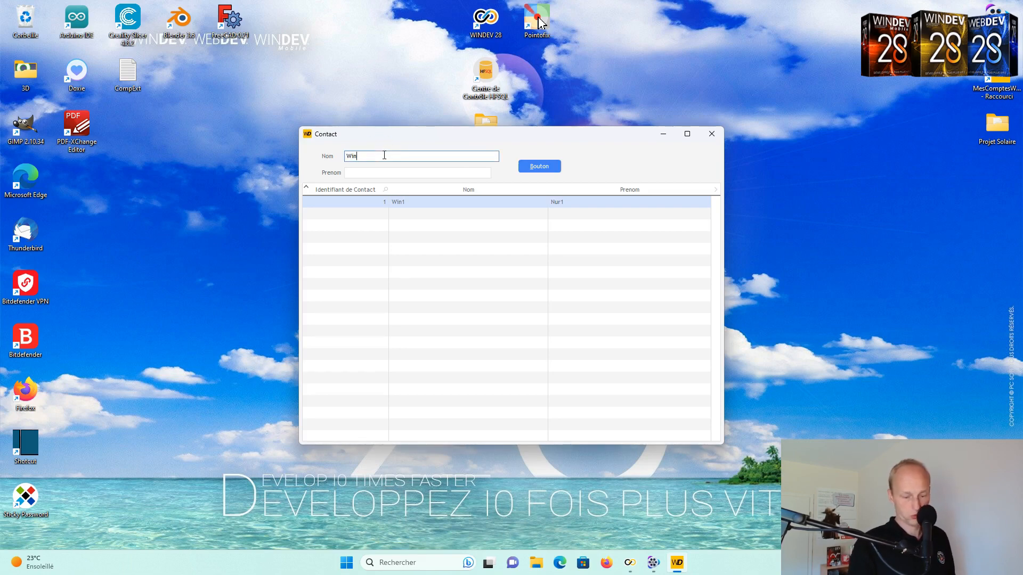
text(2)
click(406, 170)
text(Nur2)
click(549, 167)
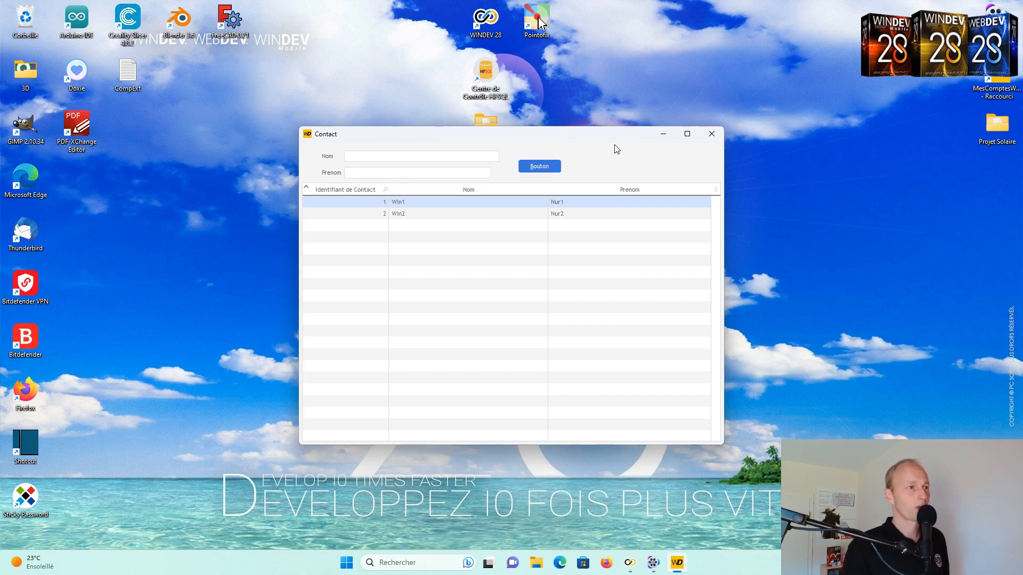
click(712, 133)
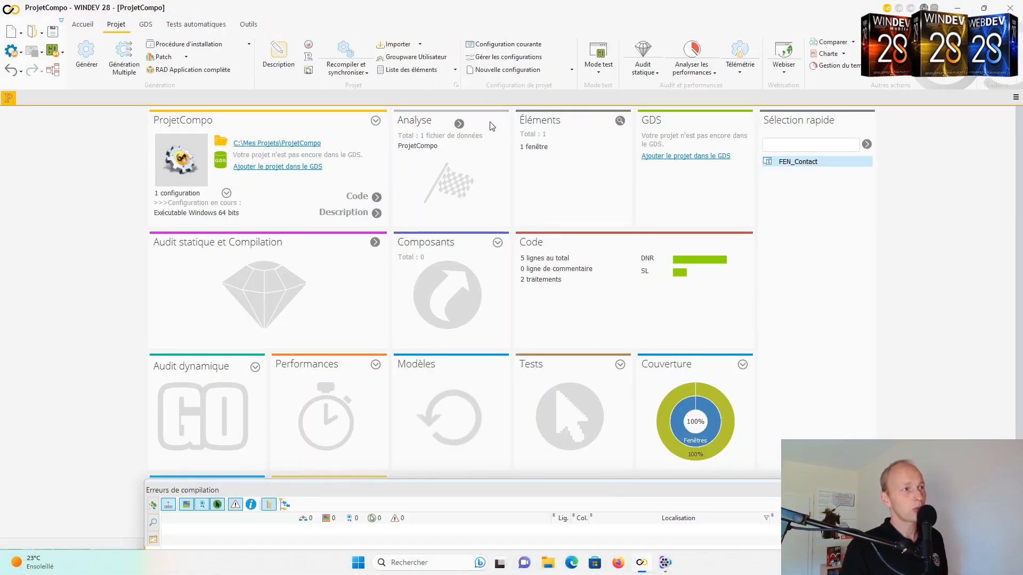
- Examine the Contact data file and its fields in the ProjetCompo analysis, and close the analysis
click(459, 124)
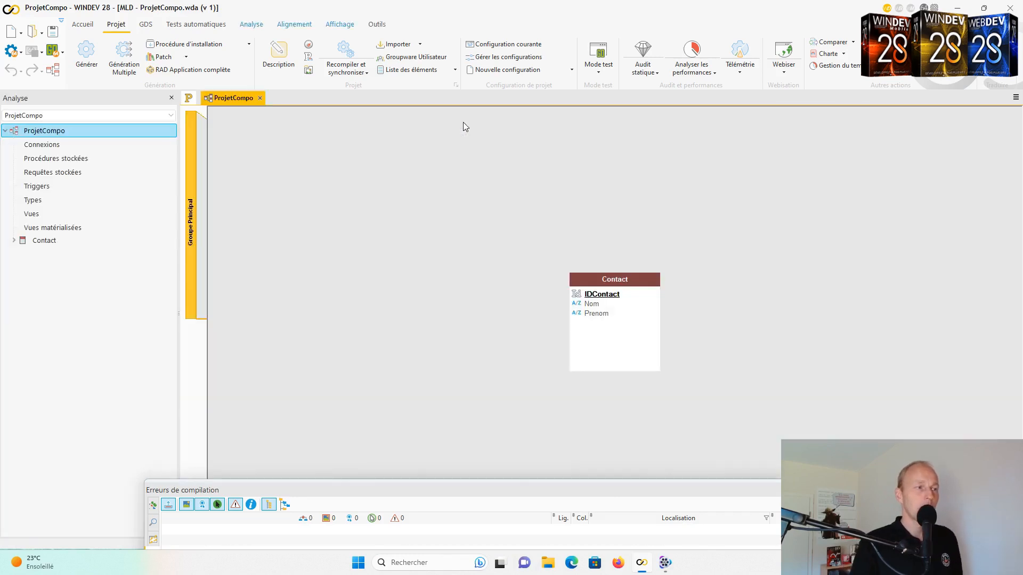
scroll(691, 301, up, 4)
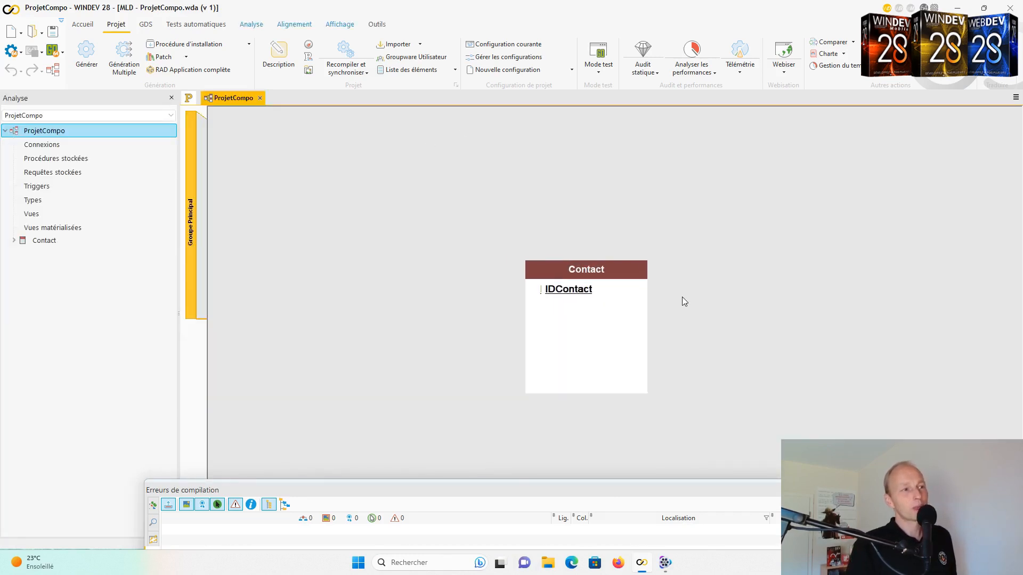
drag(587, 257, 583, 174)
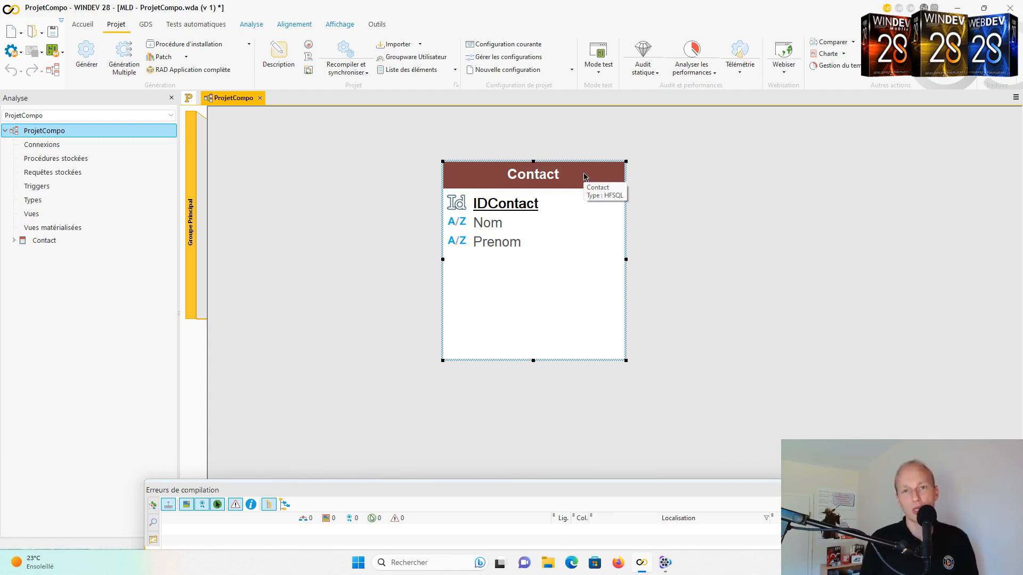
click(259, 98)
click(470, 311)
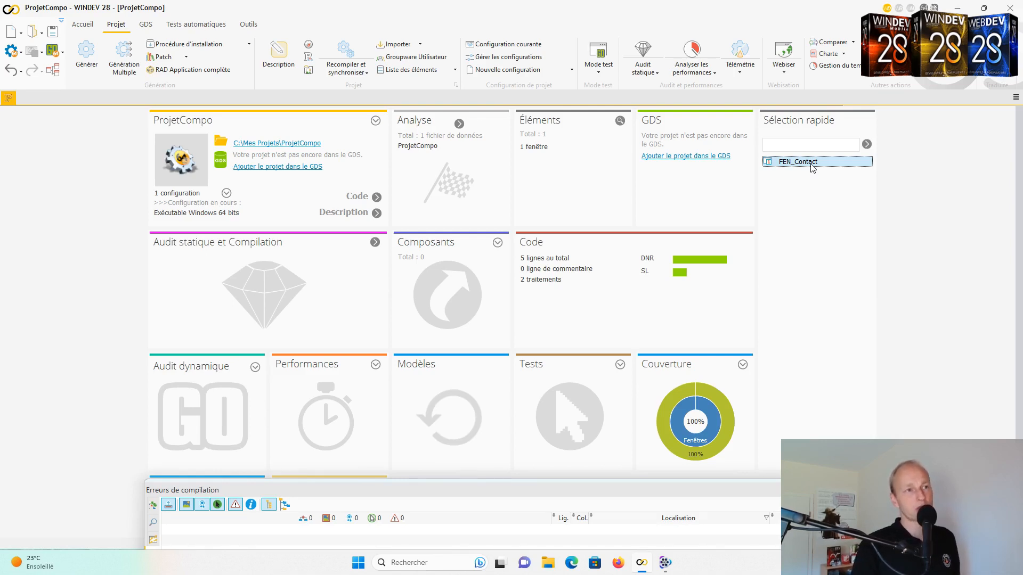
- Open the FEN_Contact window and review the click code of its button
double_click(812, 163)
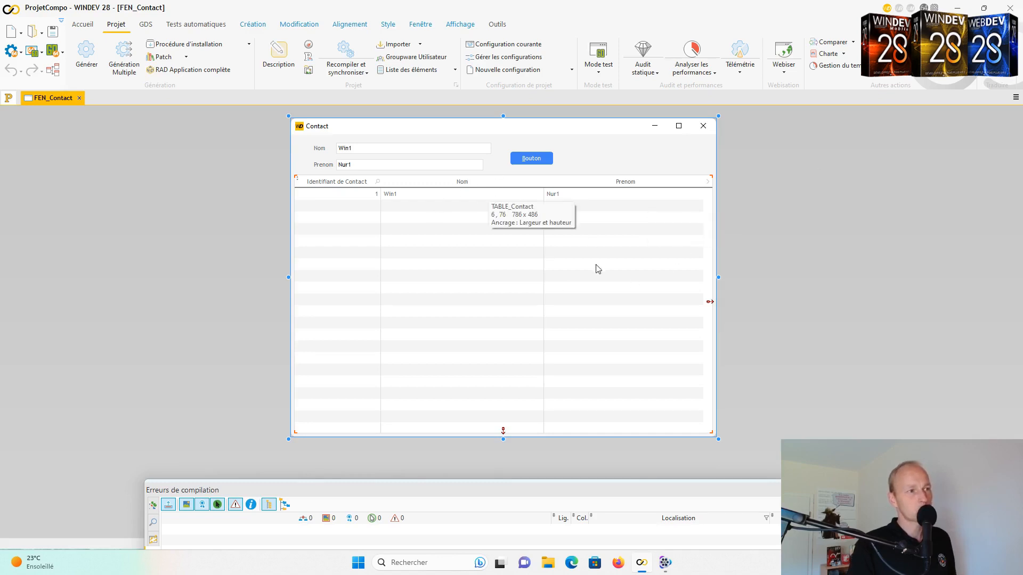
click(549, 161)
key(F2)
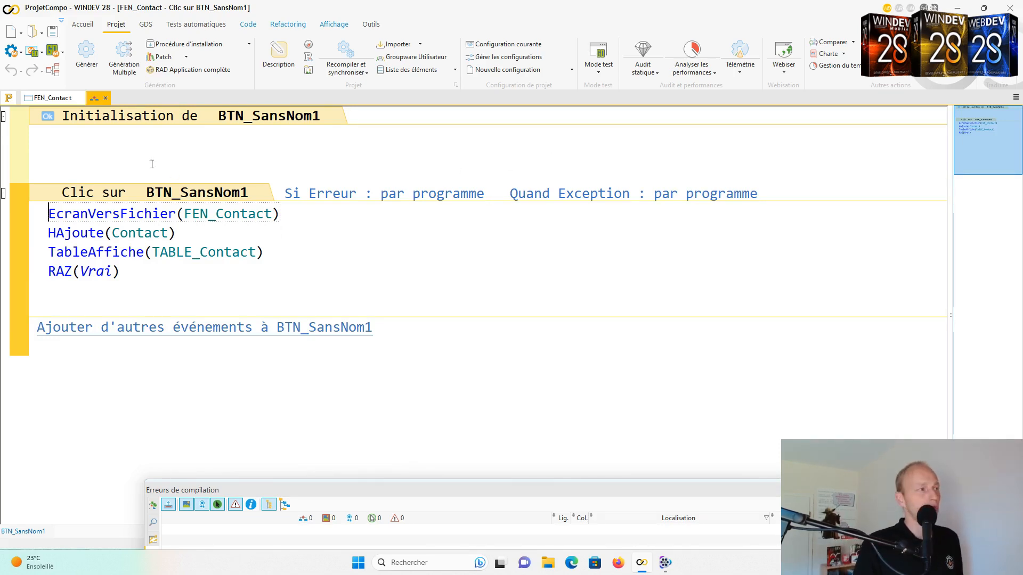
click(105, 98)
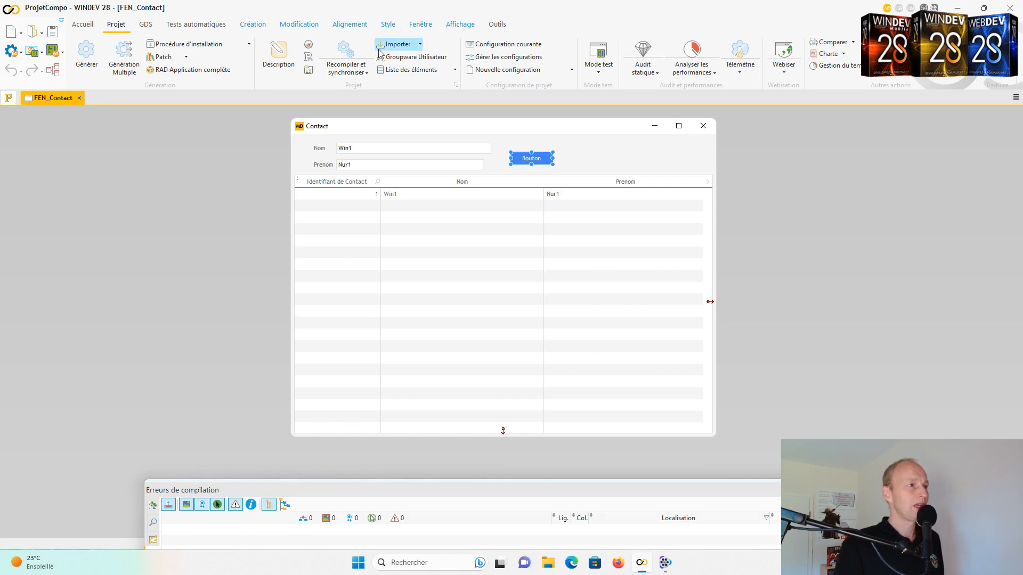
- Start a new external component (WDK) project configuration and name it MesContacts
click(566, 72)
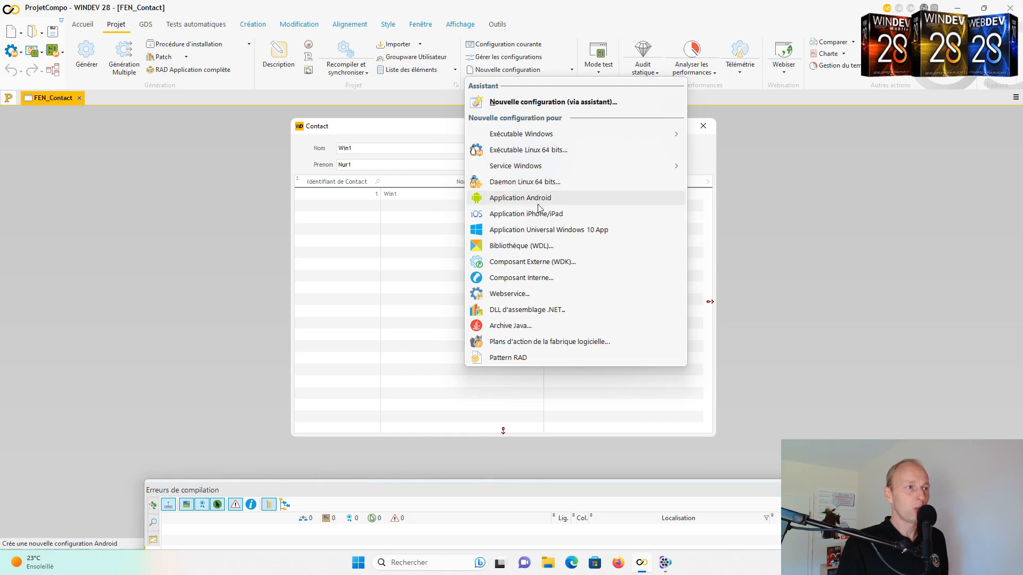
click(543, 263)
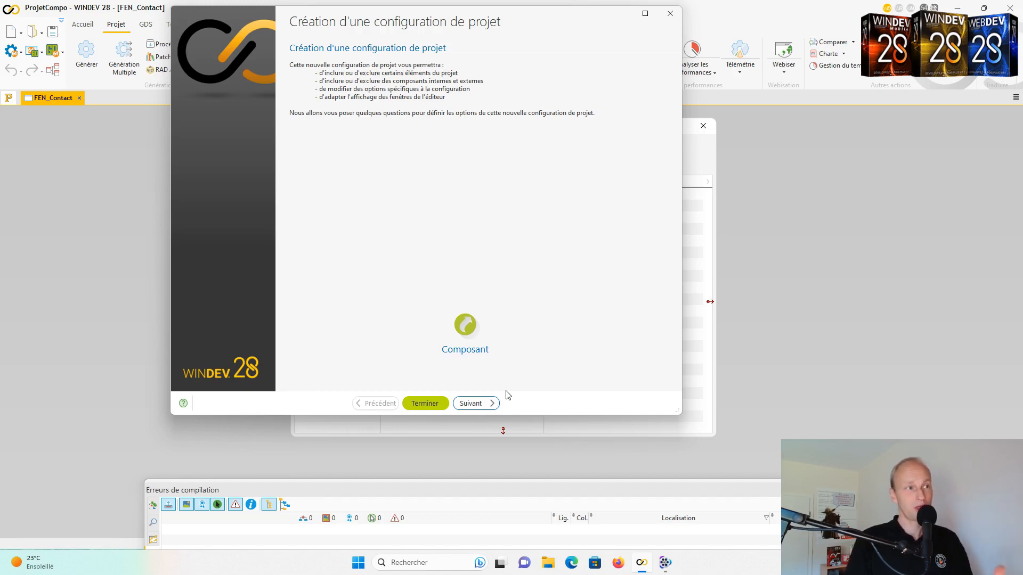
click(482, 404)
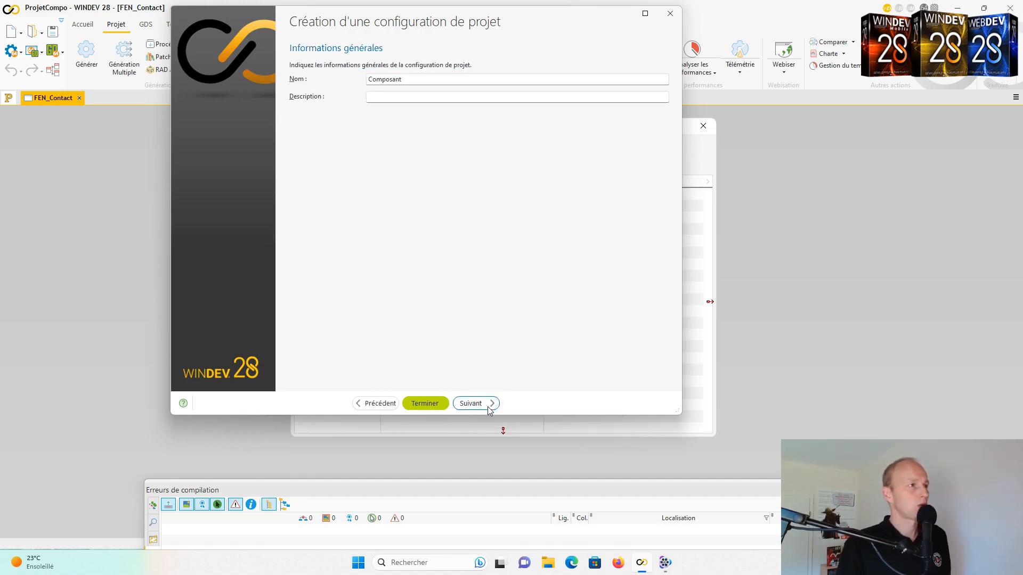
double_click(423, 81)
click(423, 81)
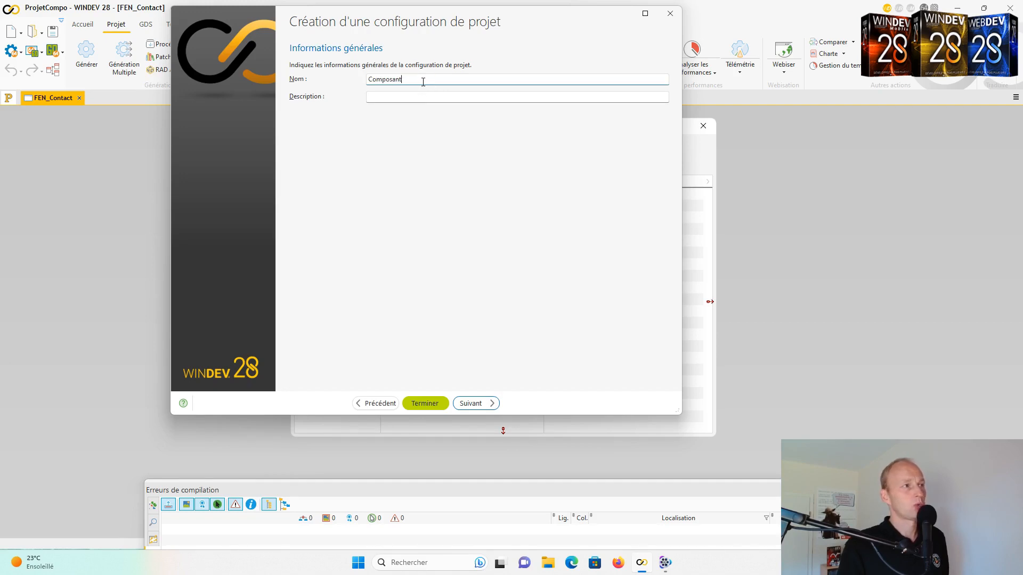
click(423, 81)
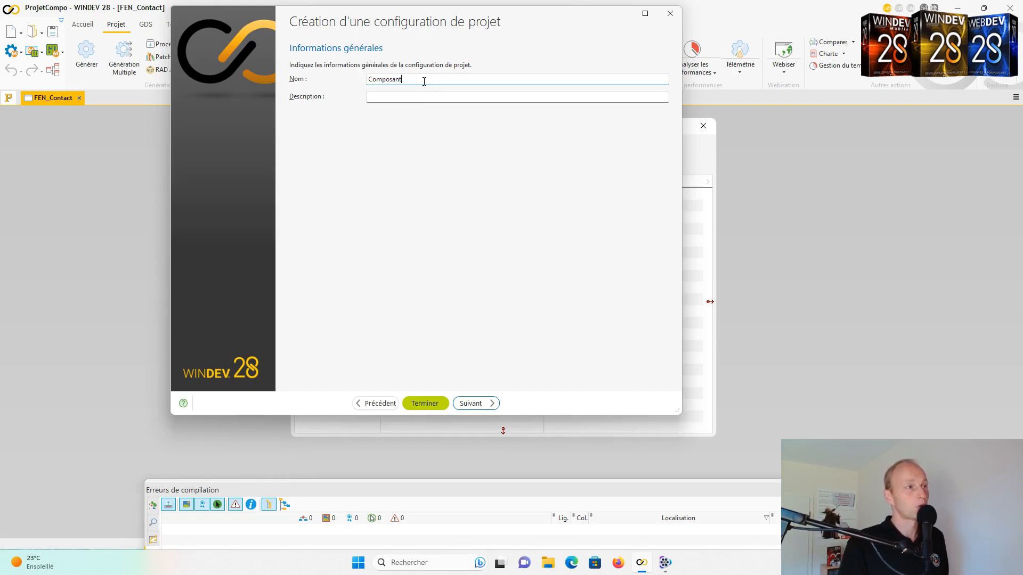
key(BackSpace)
key(BackSpace)
key(BackSpace)
key(BackSpace)
key(BackSpace)
key(BackSpace)
key(BackSpace)
key(BackSpace)
key(BackSpace)
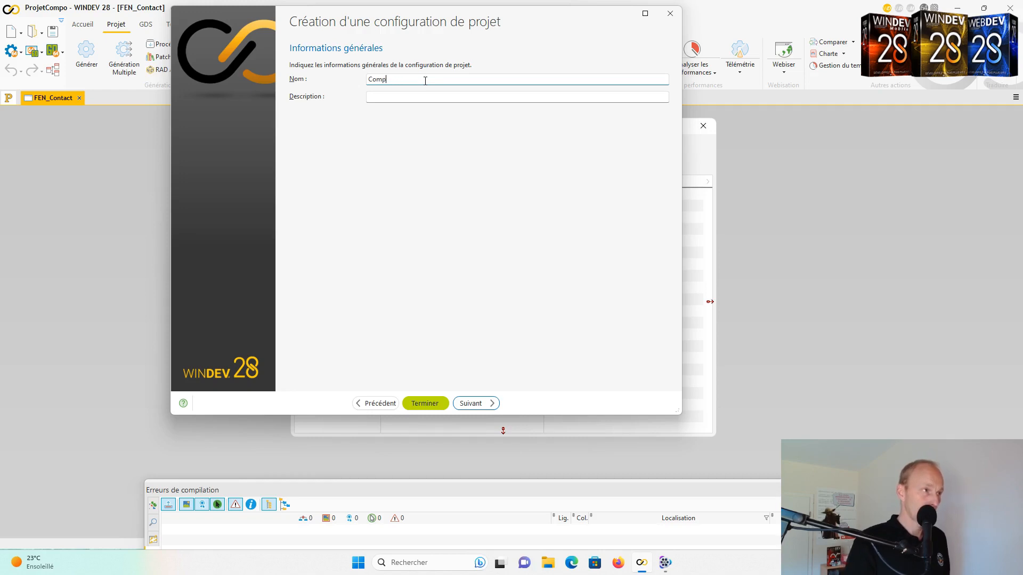
text(MesContacts)
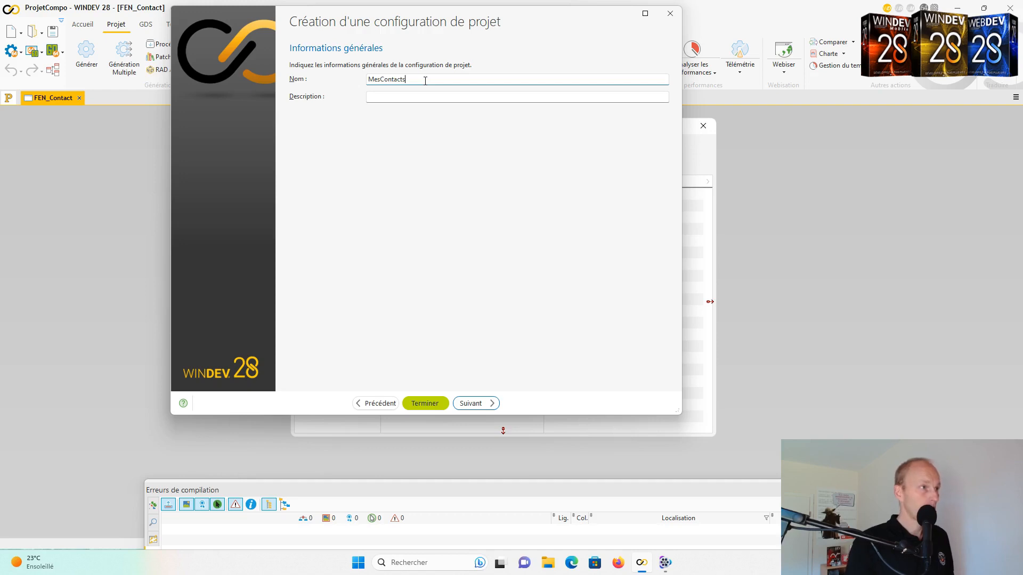
click(485, 405)
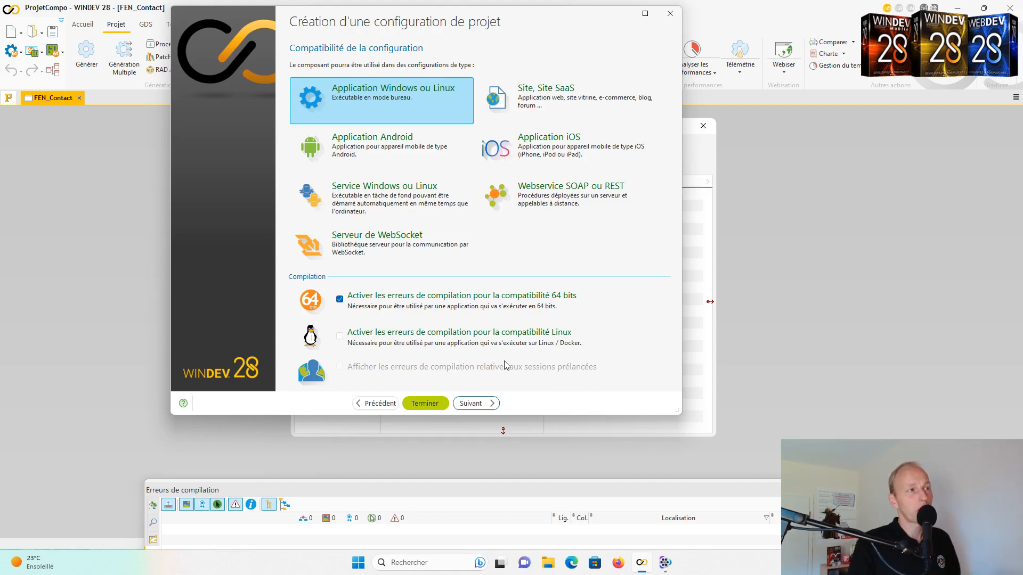
- Create the configuration for Windows or Linux applications with 64-bit compatibility errors enabled and FEN_Contact included
click(486, 403)
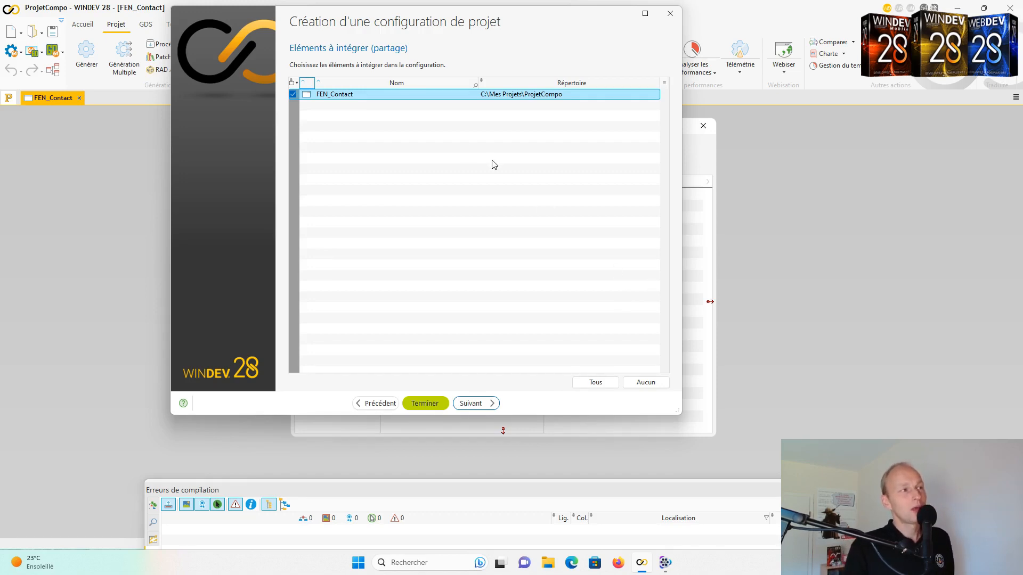
click(292, 94)
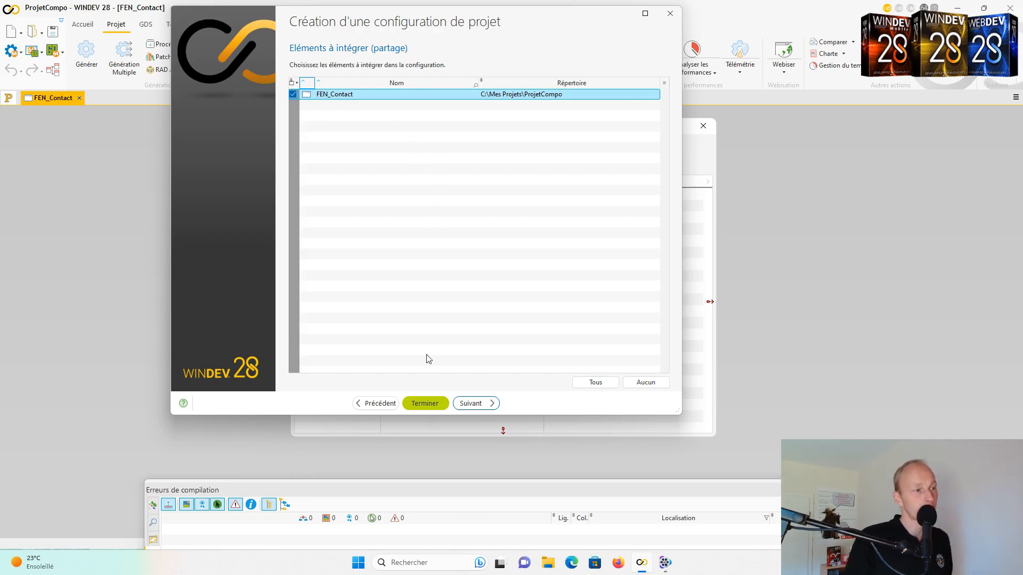
click(476, 404)
click(482, 408)
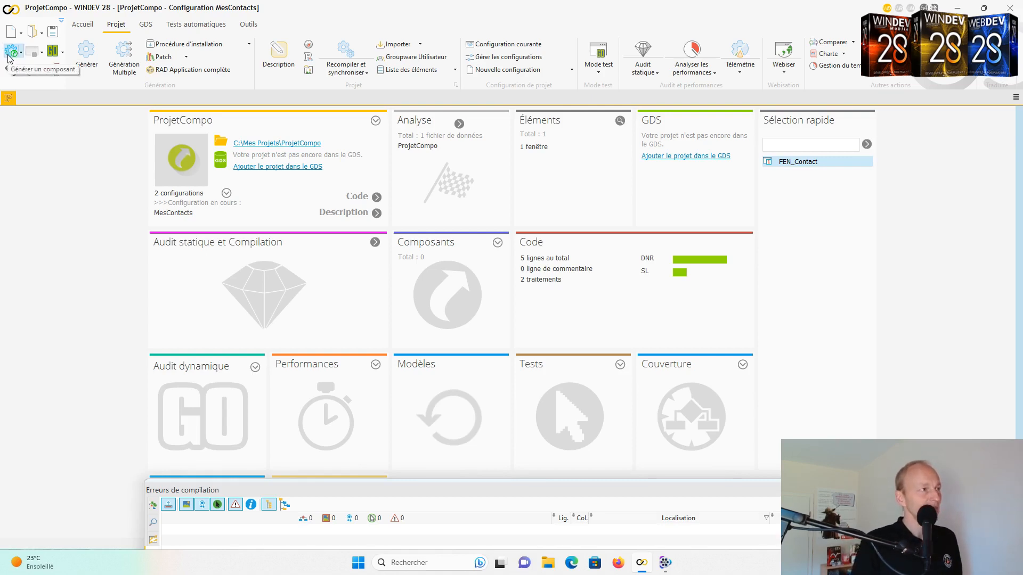
- Start generating the component with the option to recompile the project before generation enabled
click(9, 55)
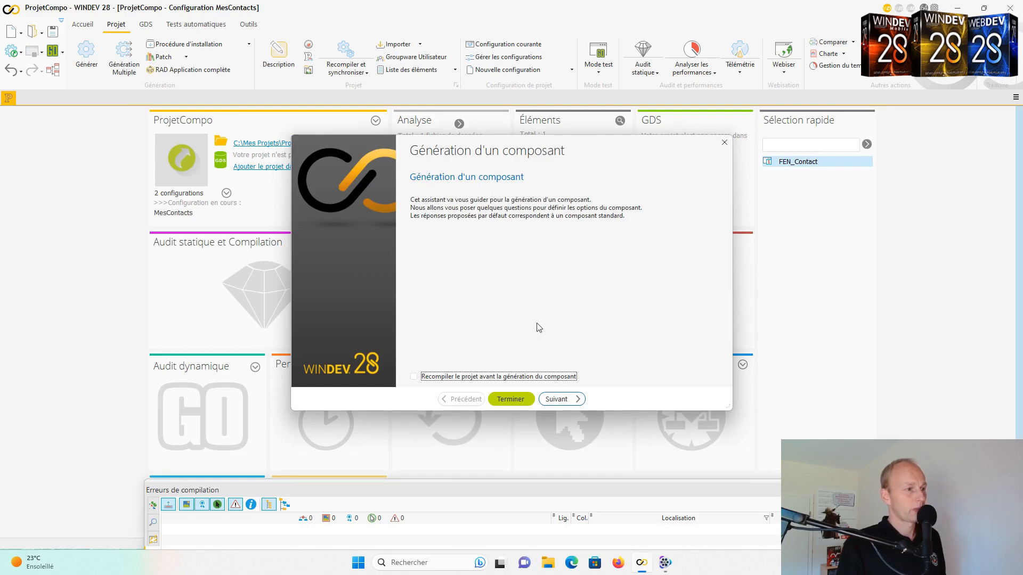
click(413, 377)
click(414, 377)
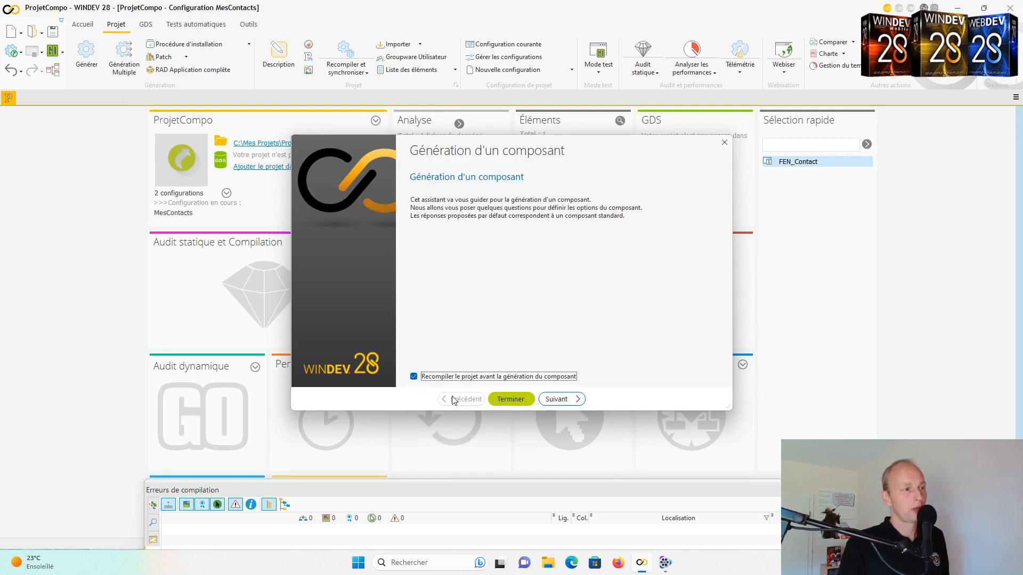
click(559, 400)
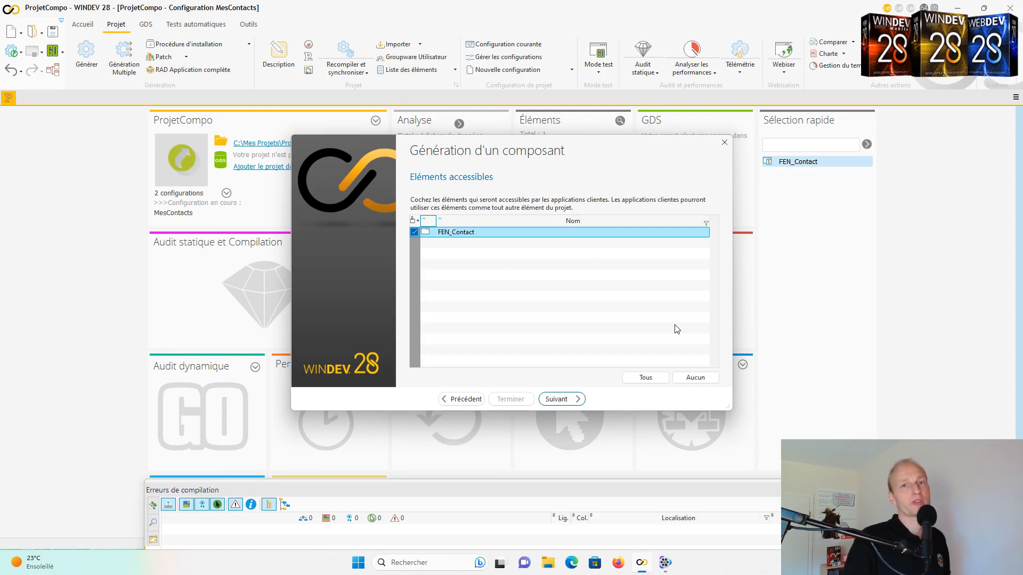
- Make FEN_Contact accessible to client applications without allowing translation, and keep version 1.00Aa with automatic version incrementing
click(572, 405)
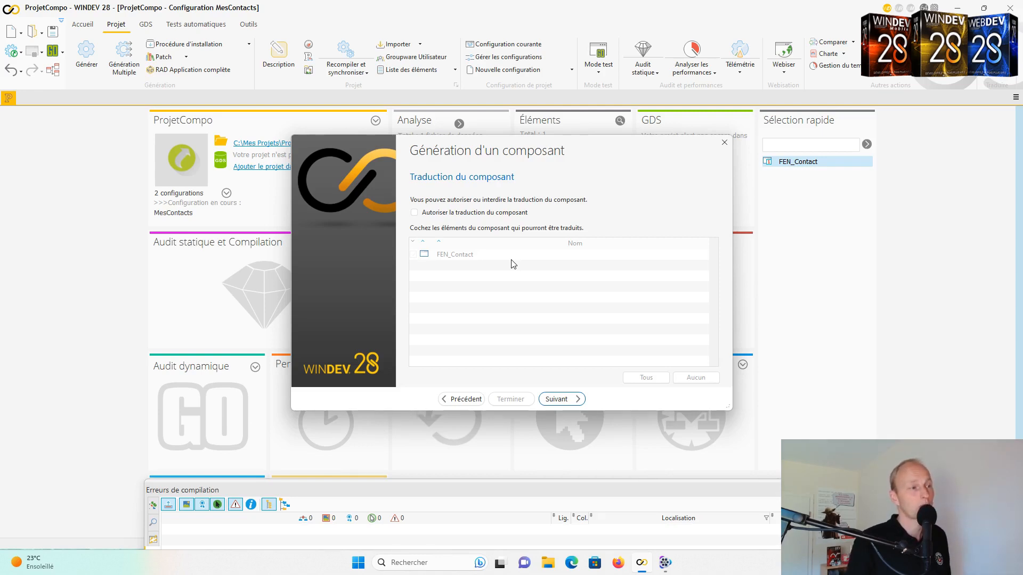
click(578, 400)
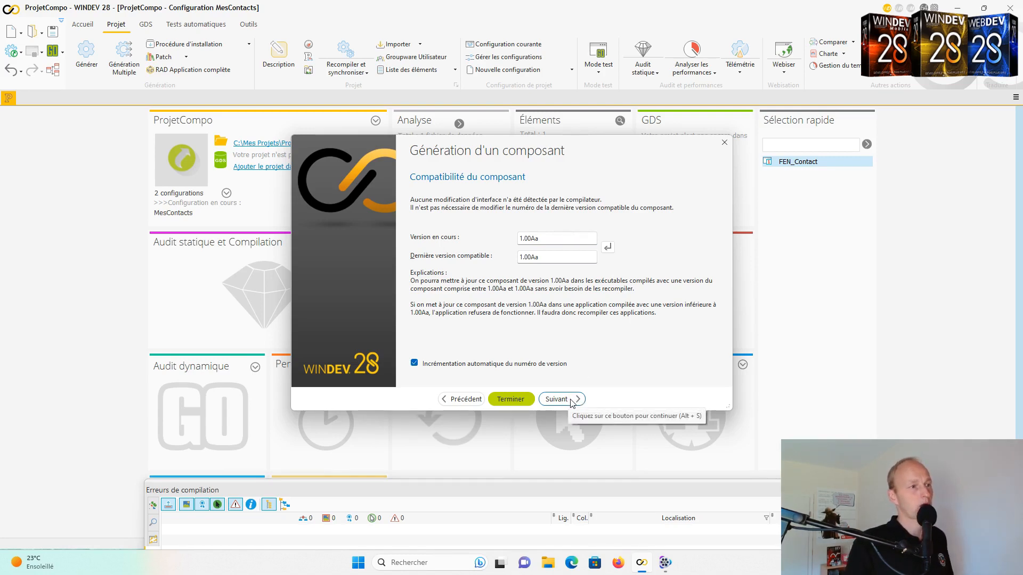
click(572, 403)
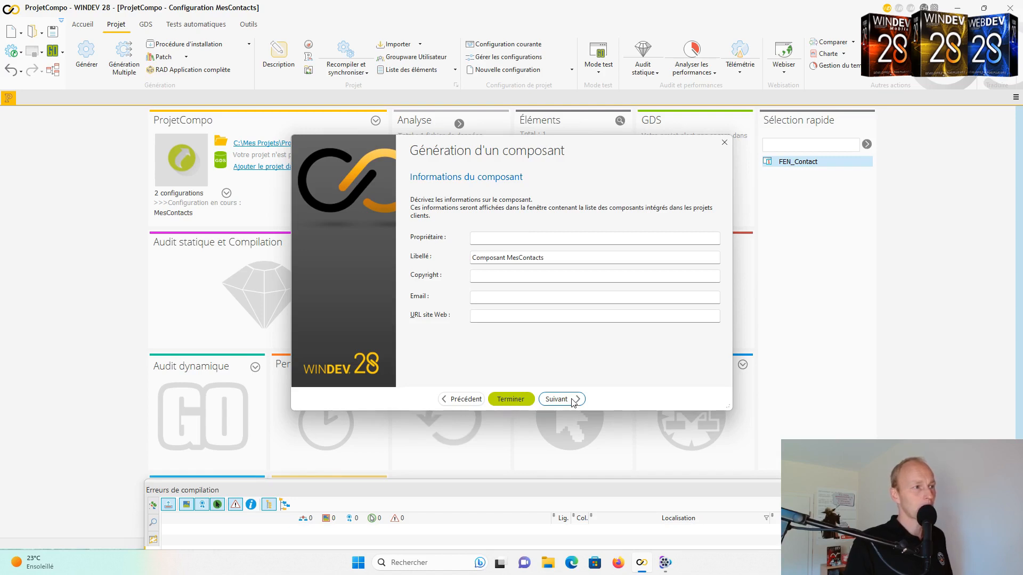
- Leave the component's owner blank and accept its information with the label Composant MesContacts
click(505, 238)
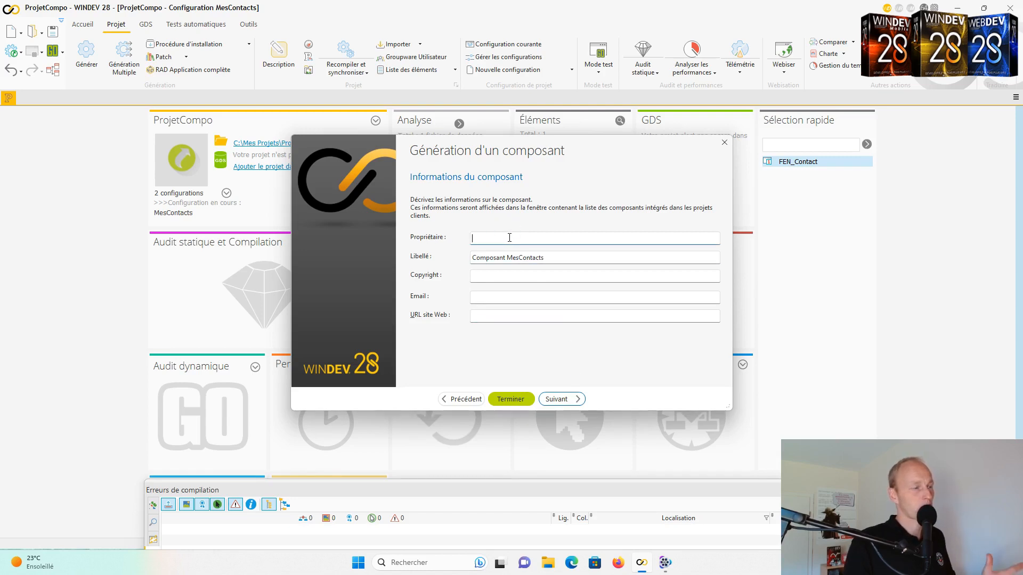
click(509, 237)
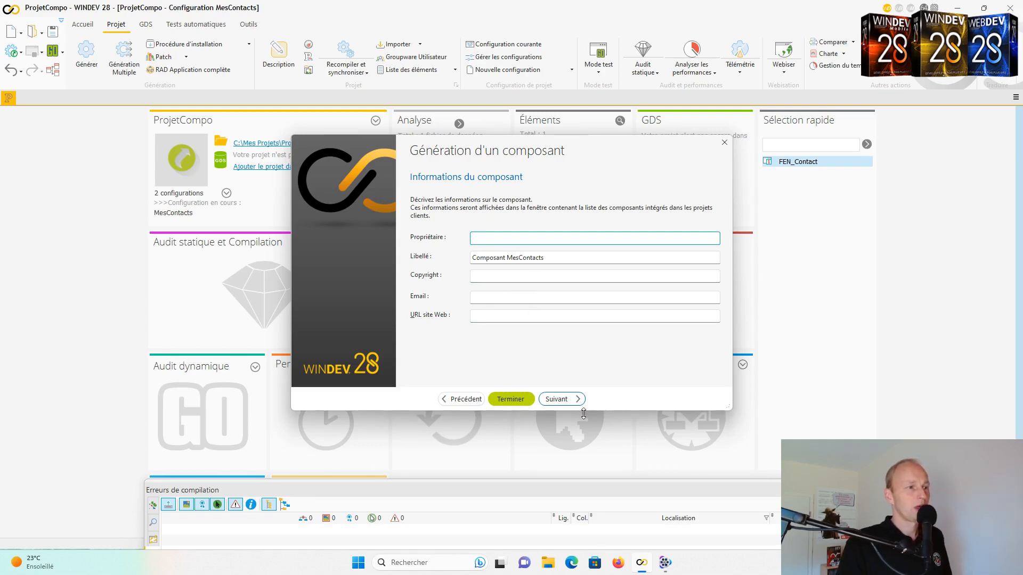
click(560, 400)
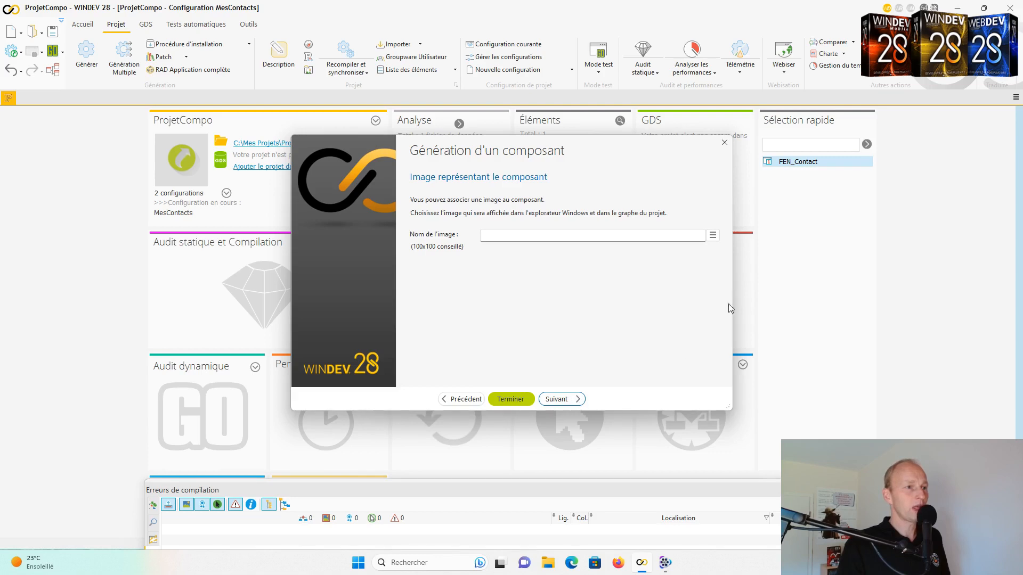
- Assign the rocket picture from the image catalogue as the component's image, with a width of 100, and accept it
click(713, 235)
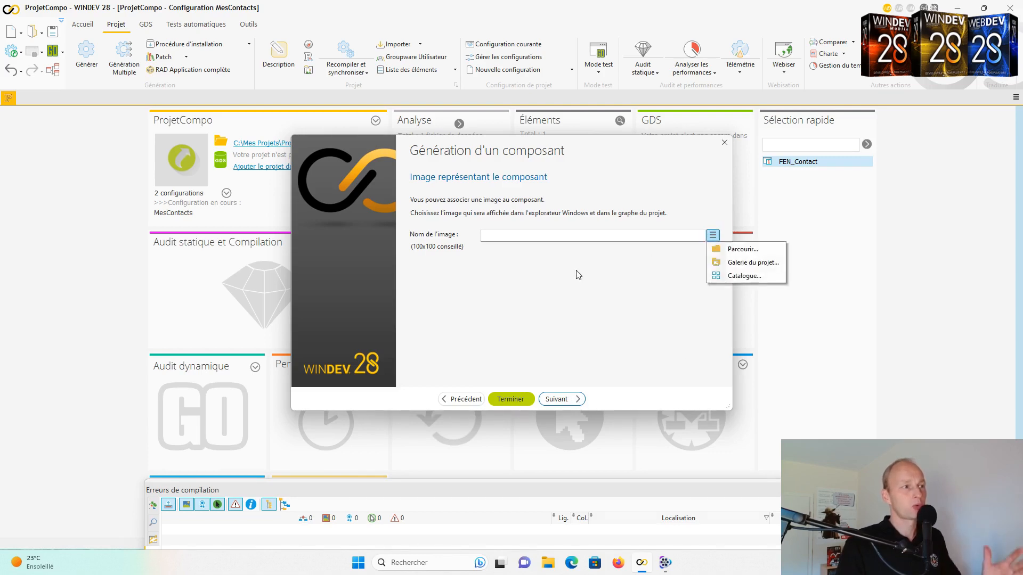
click(738, 276)
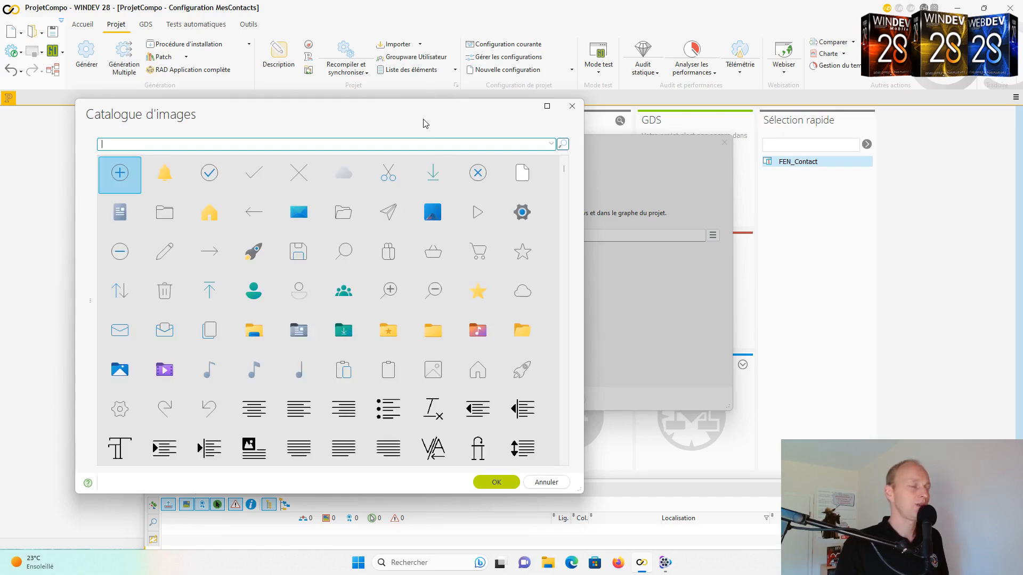
click(254, 253)
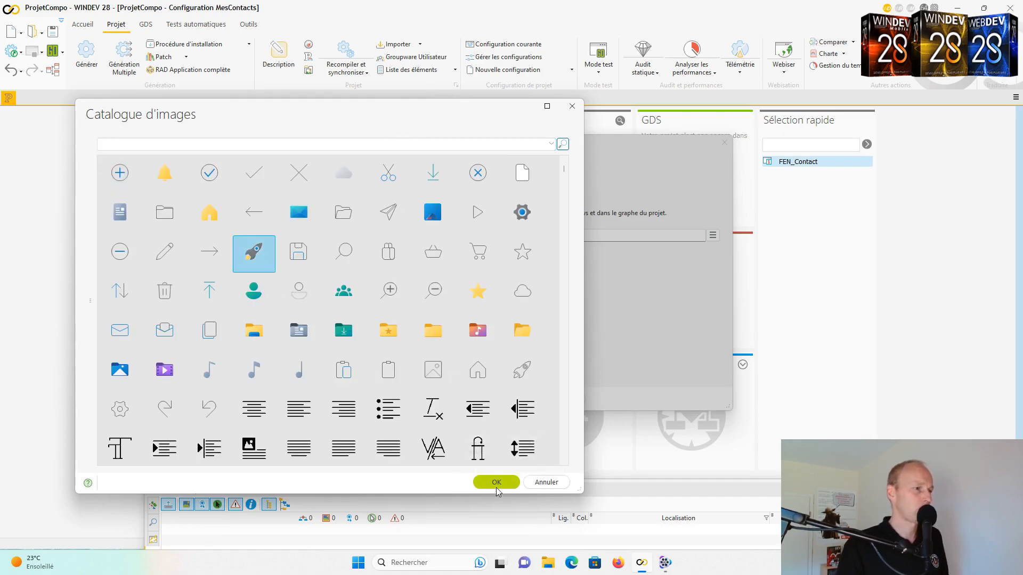
click(496, 482)
click(196, 353)
drag(199, 353, 187, 353)
text(100)
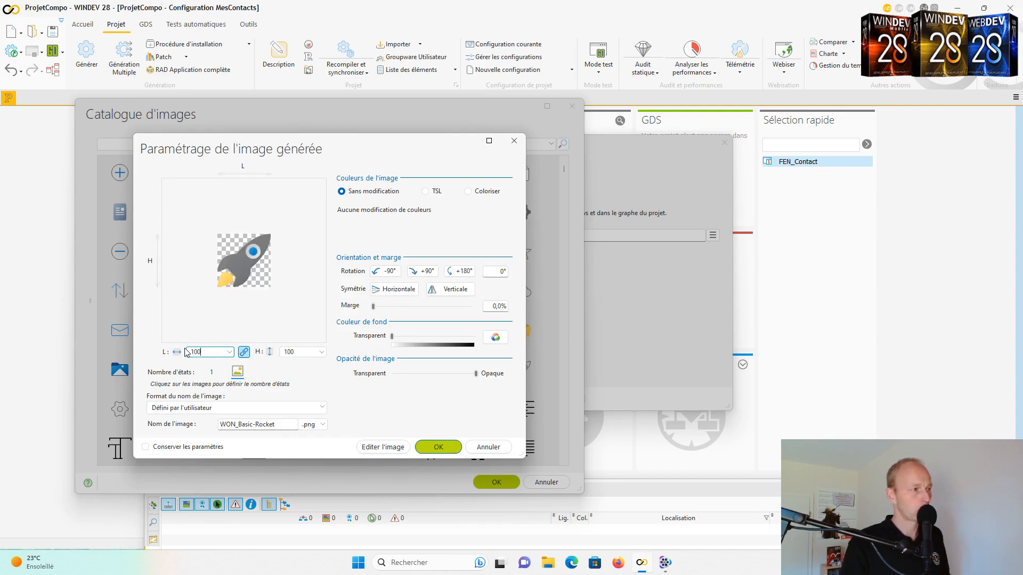
click(436, 446)
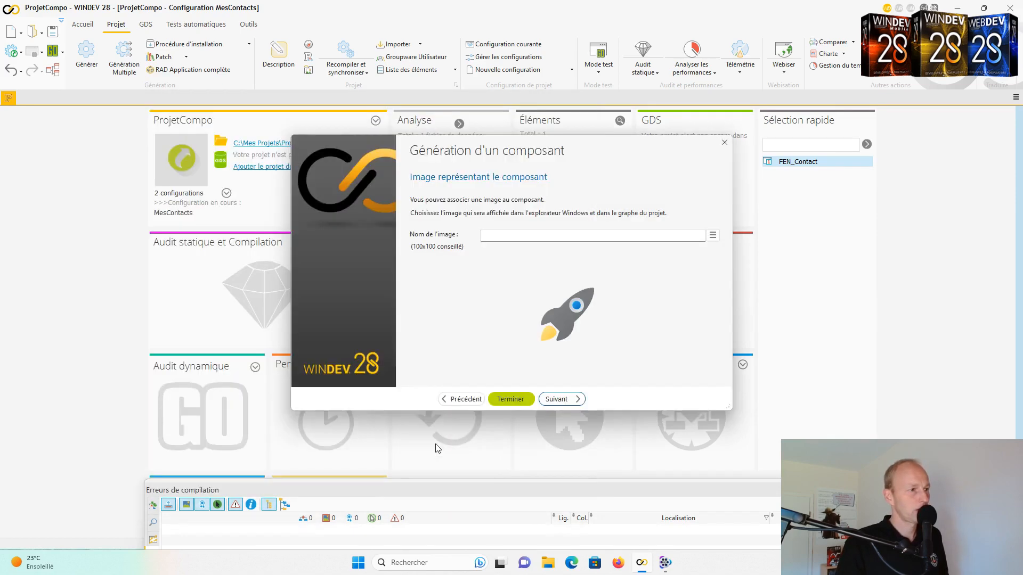
click(568, 403)
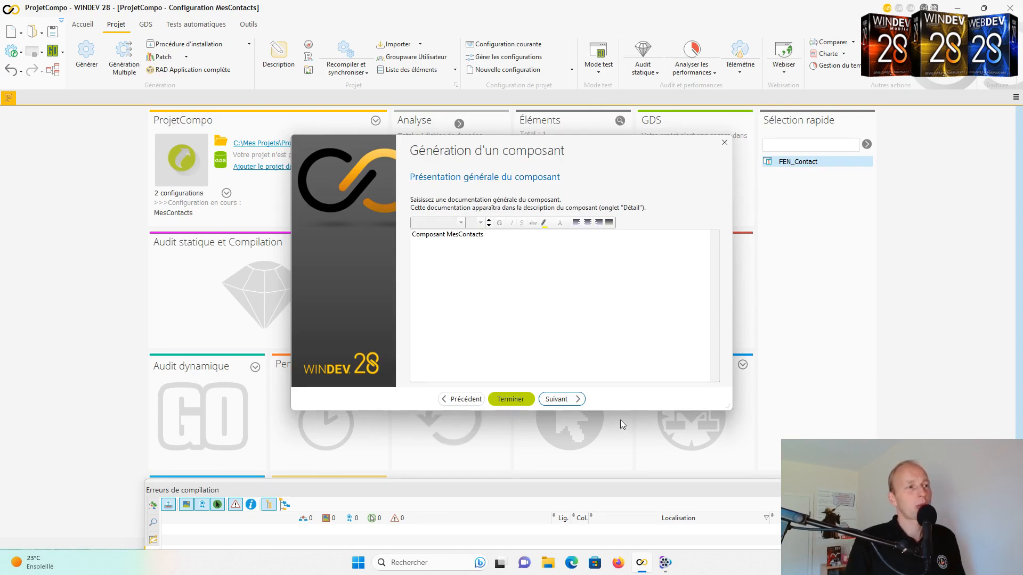
- Add the line "Nouveau composant suite à l'update de l'analyse 202301" to the component's general presentation and accept it
click(505, 235)
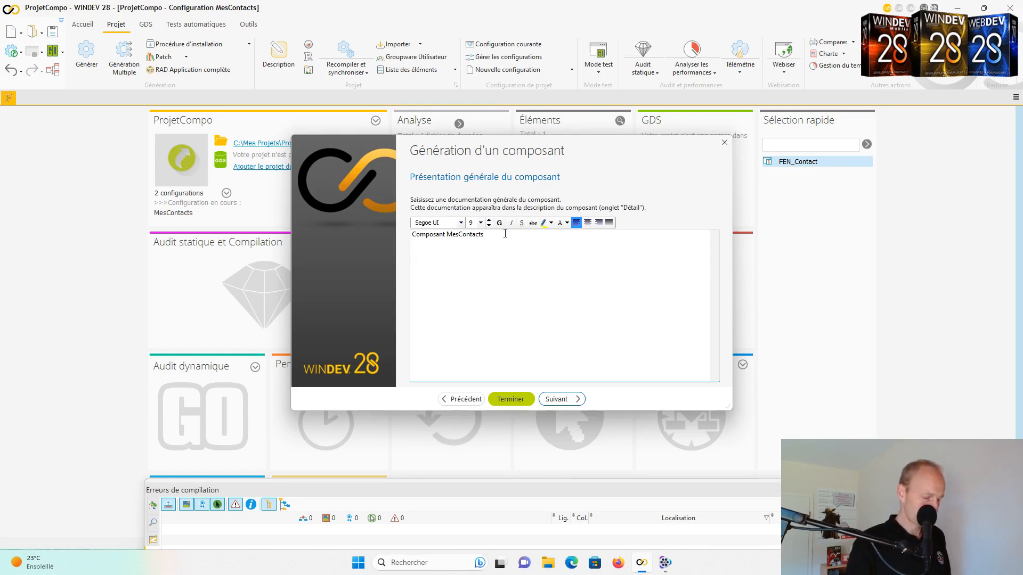
text(Nouve)
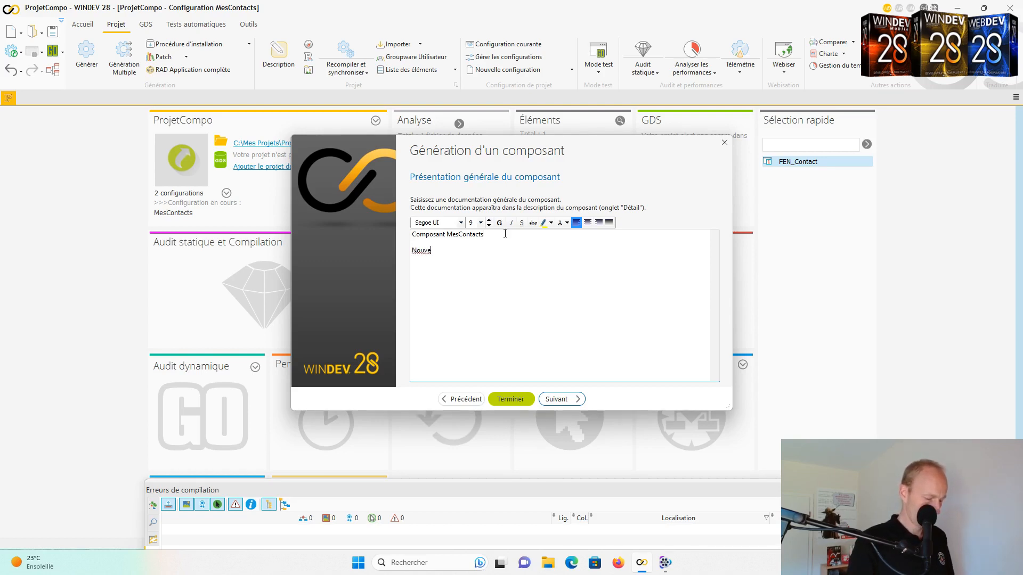
text(au compo)
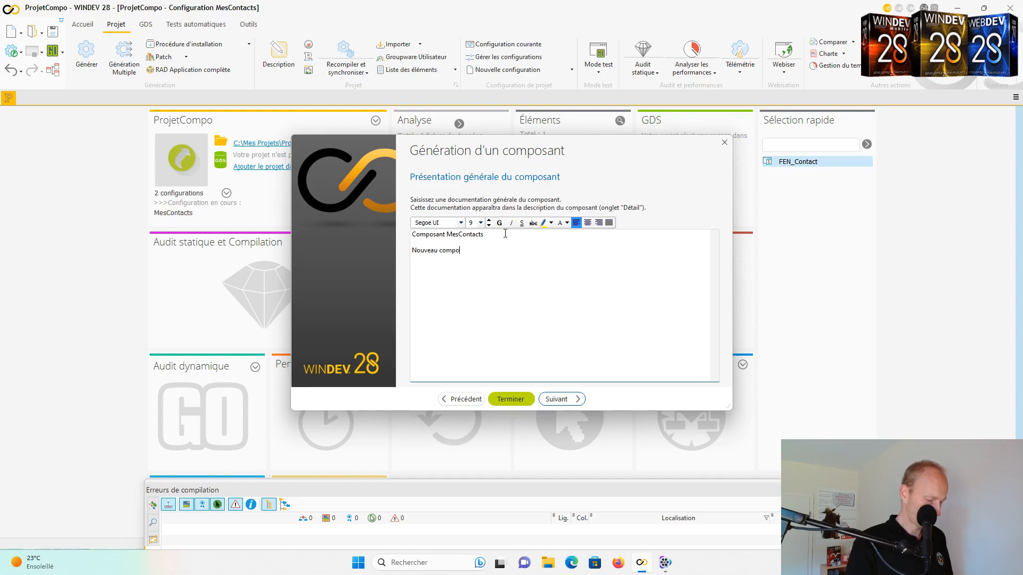
text(sant suite à l'update )
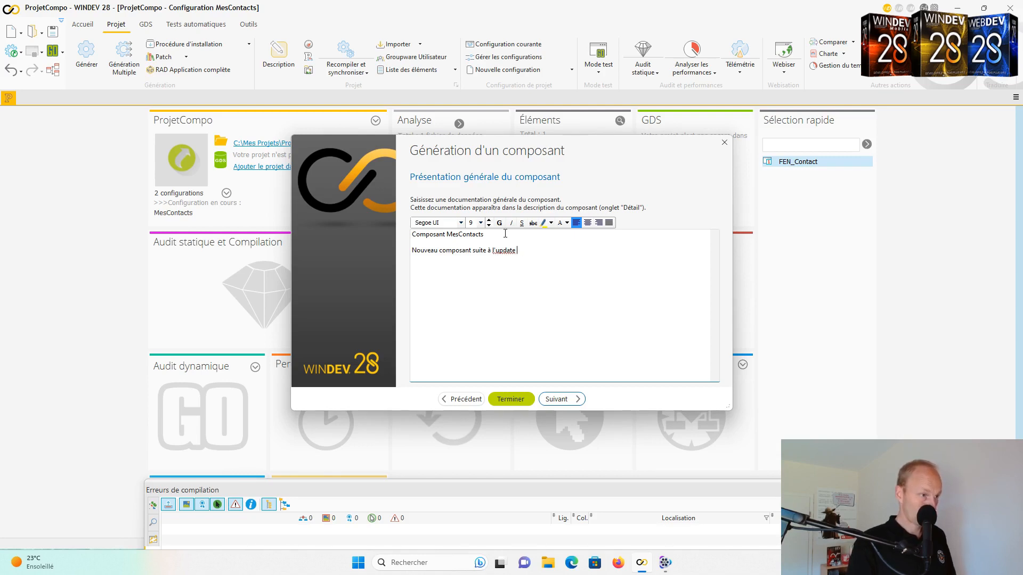
text(de de l'analyse 202301)
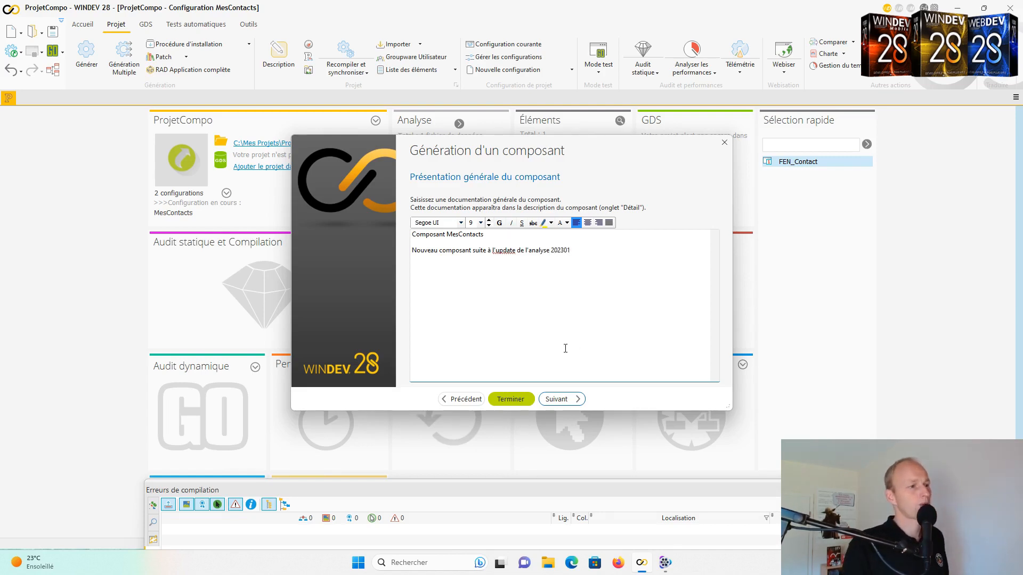
click(565, 399)
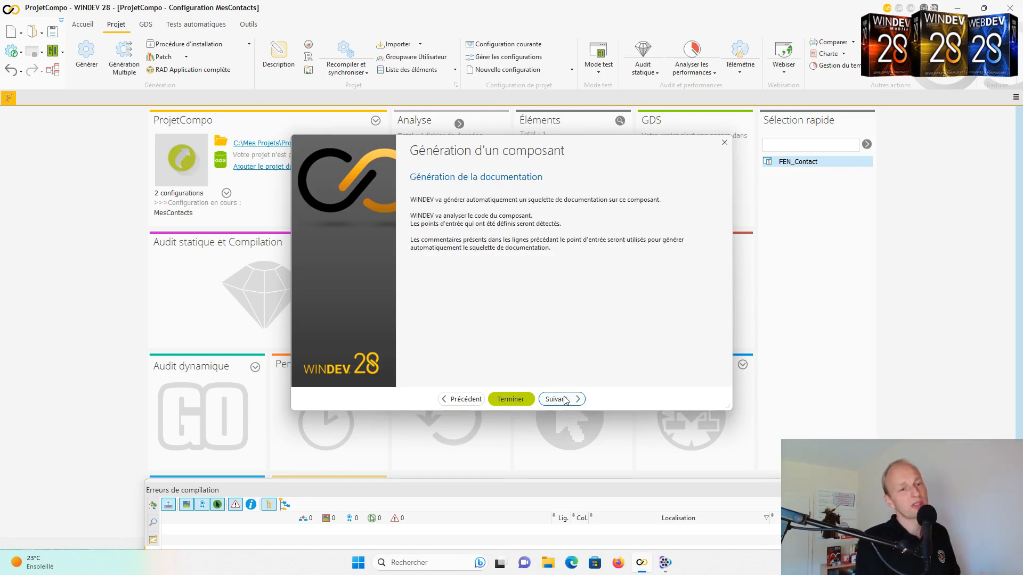
- Generate the component's documentation skeleton, review its sections on accessible elements including FEN_Contact, and accept it
click(564, 399)
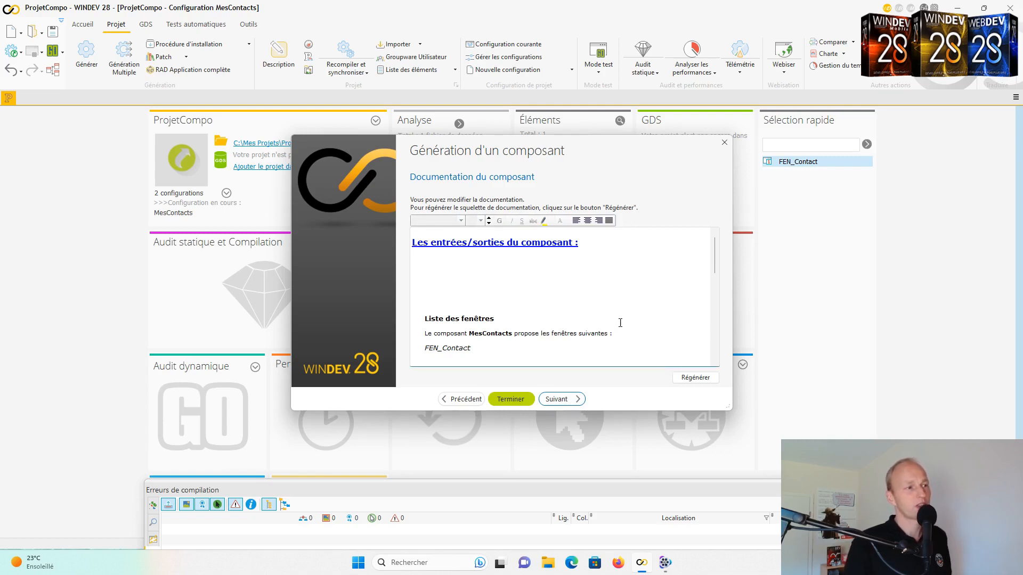
scroll(629, 313, down, 3)
scroll(629, 305, down, 1)
scroll(633, 302, down, 1)
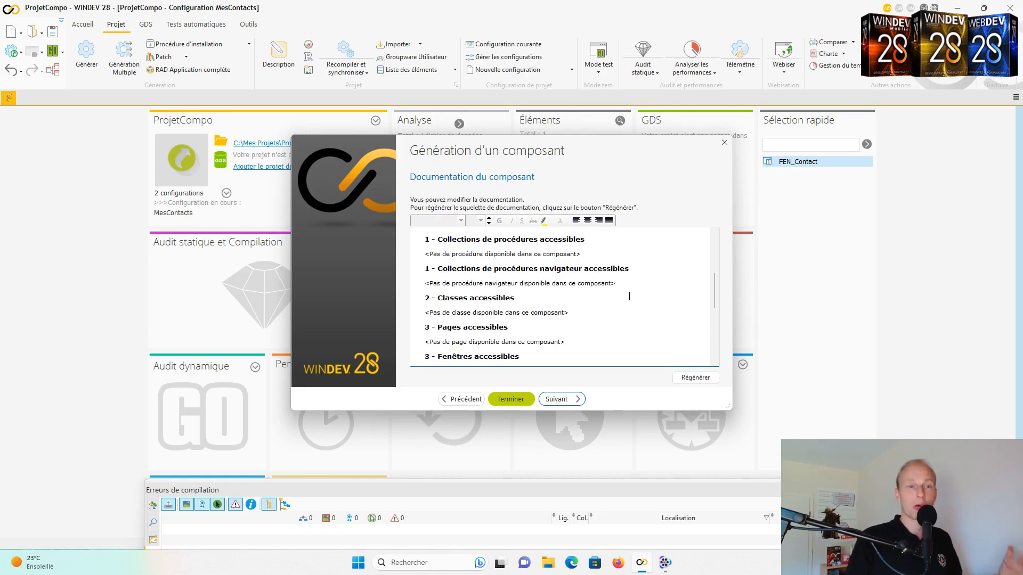
scroll(628, 295, down, 3)
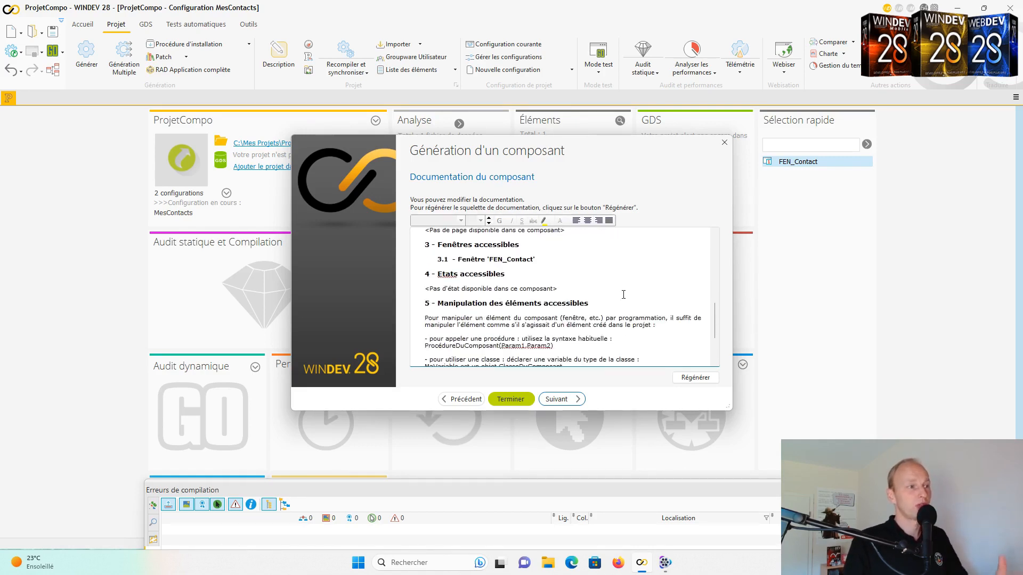
drag(524, 267, 425, 281)
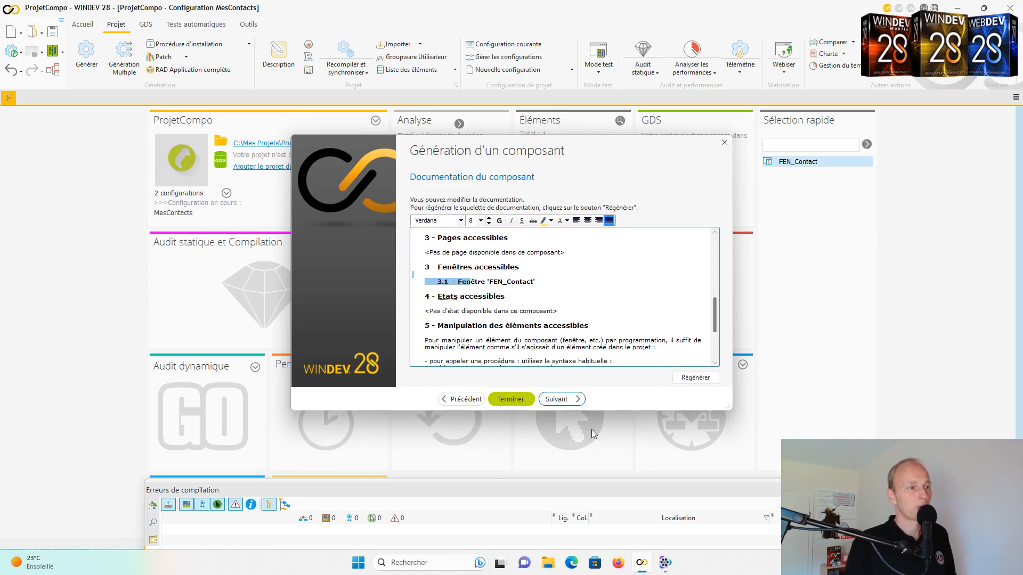
click(555, 401)
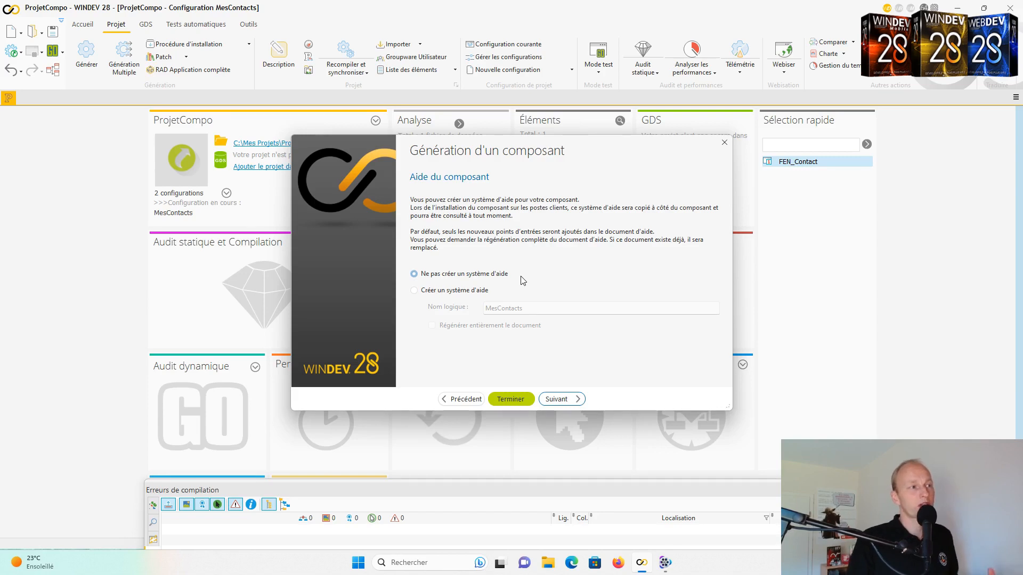
- Generate the MesContacts component without a help system and open its generation folder
click(578, 401)
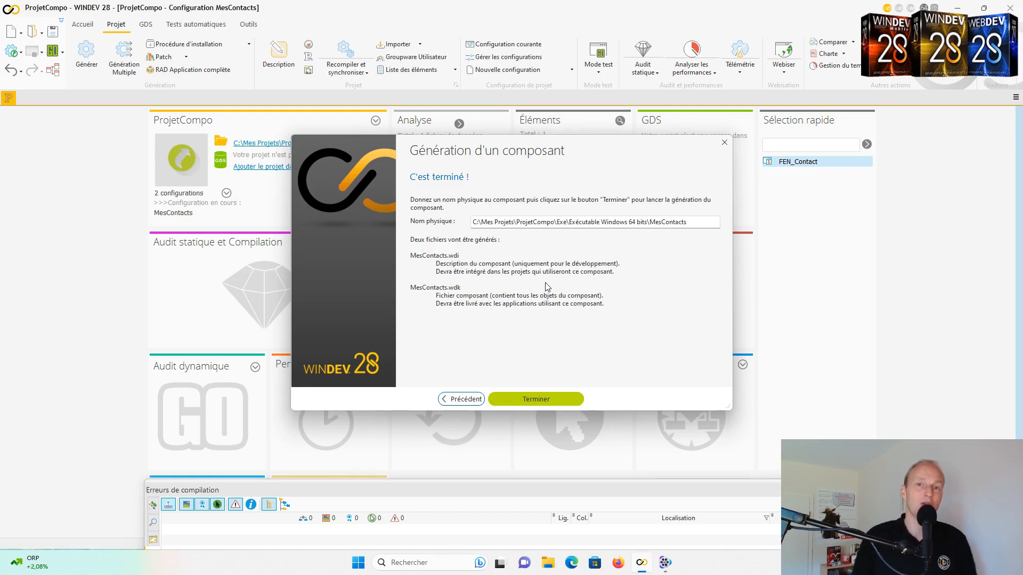
click(547, 397)
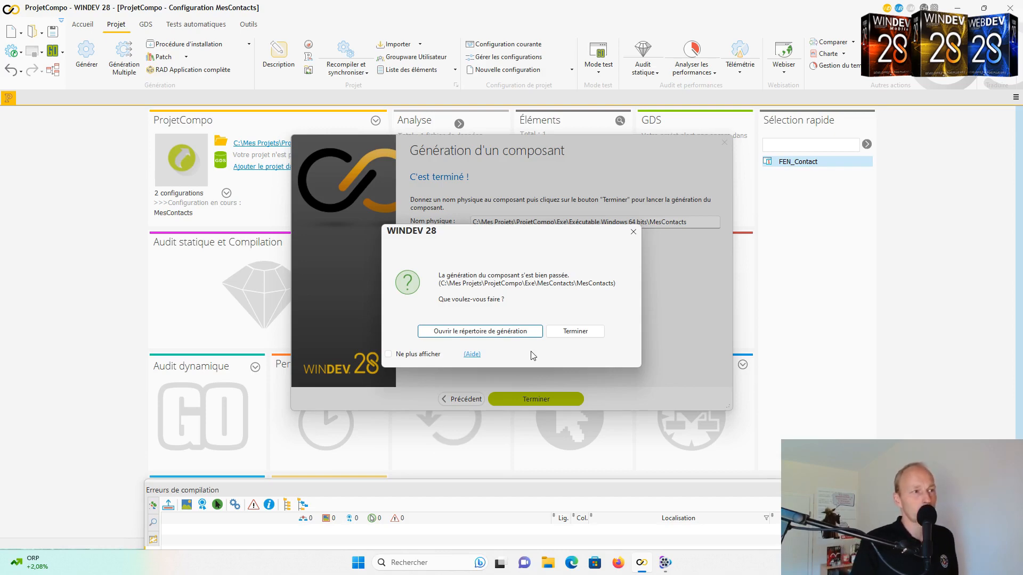
click(519, 336)
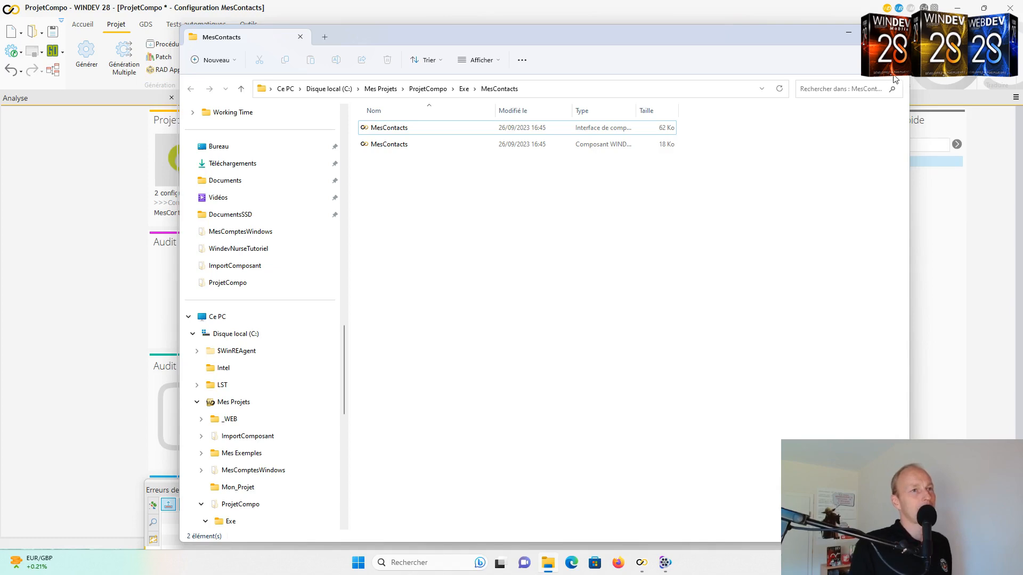
- Close ProjetCompo with its changes saved and open the recent project ImportComposant
click(898, 33)
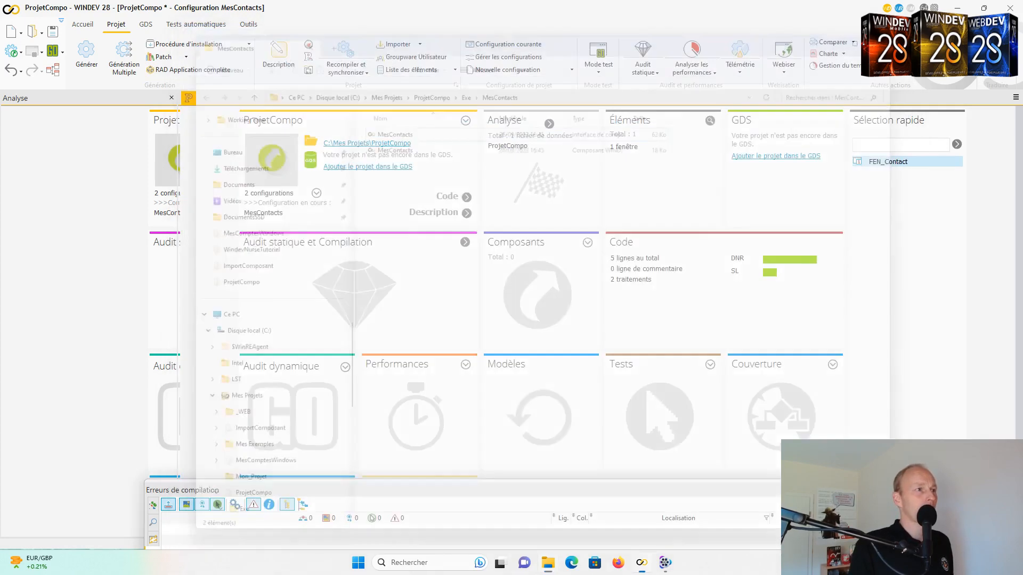
click(1009, 8)
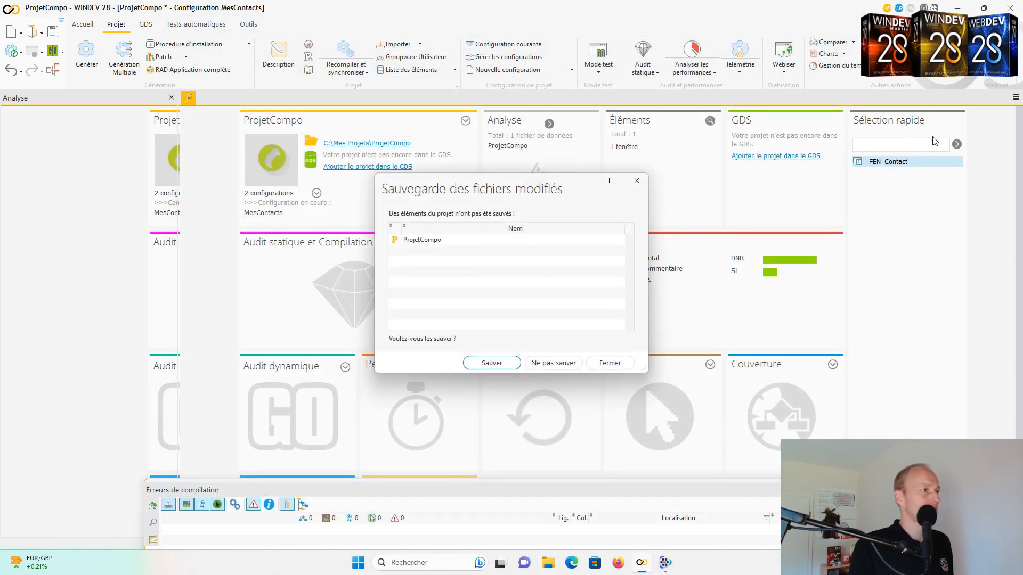
click(497, 365)
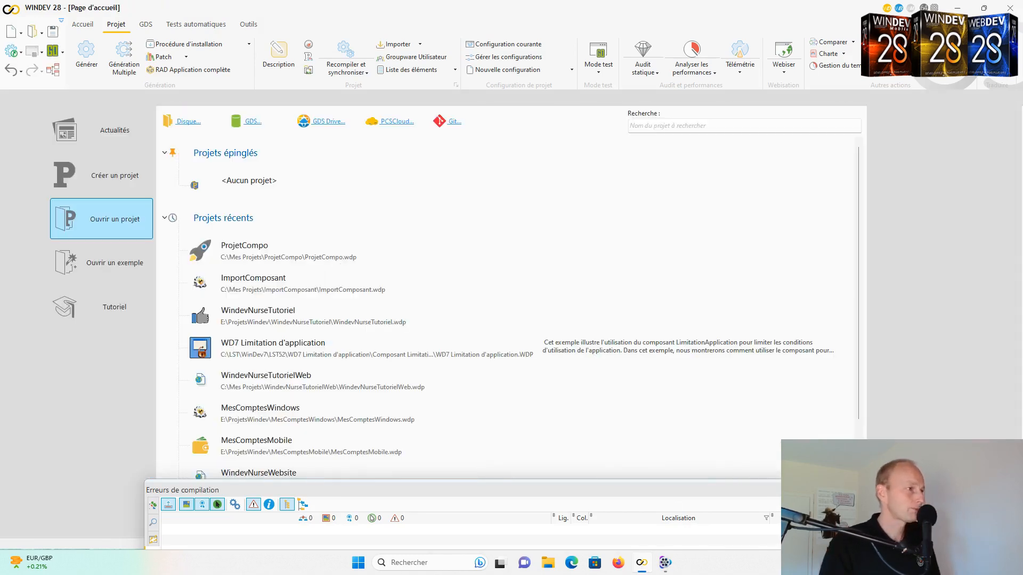
click(238, 275)
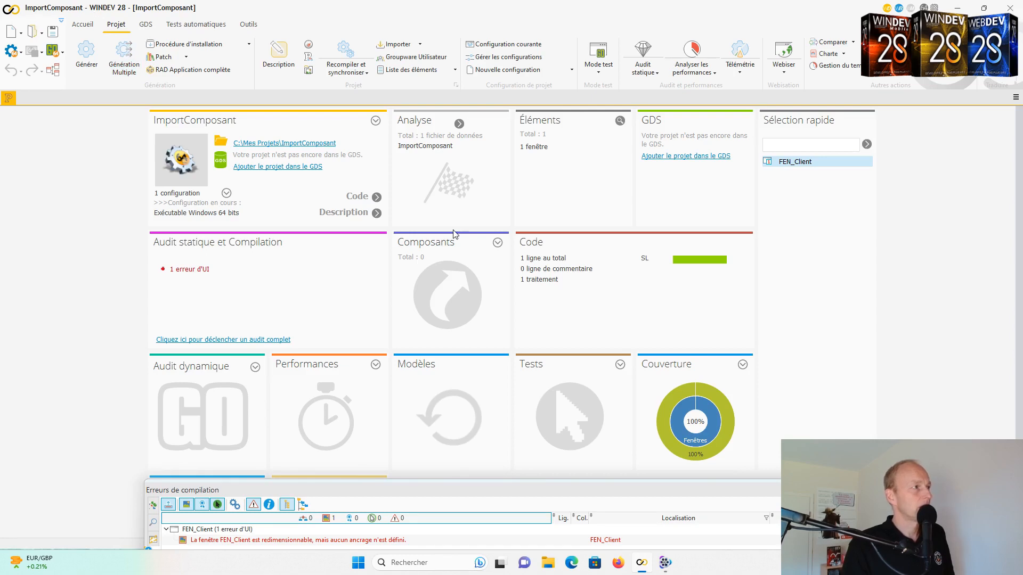
- Remove the FEN_Client window from the project and delete it from the disk
right_click(817, 163)
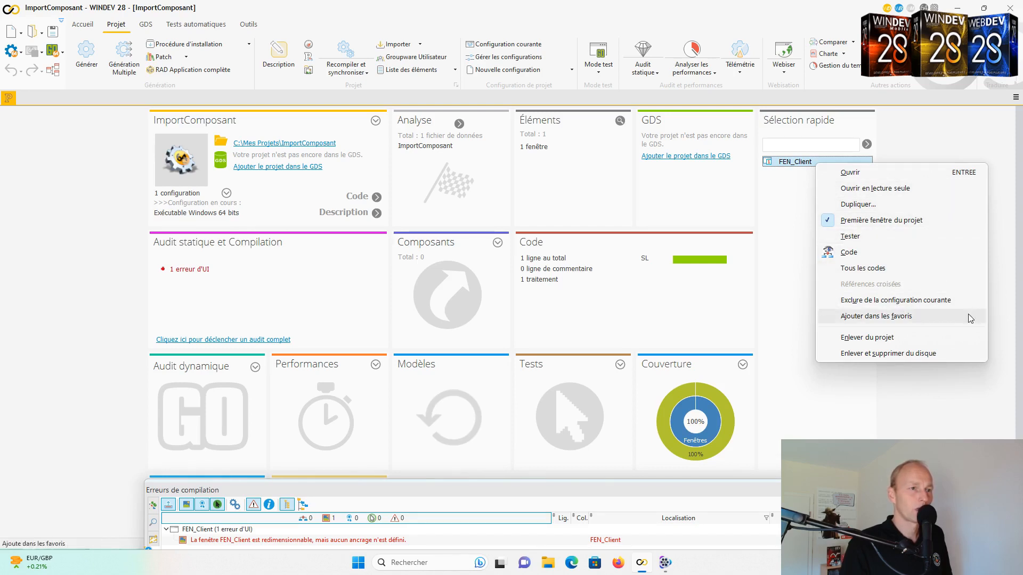
click(902, 354)
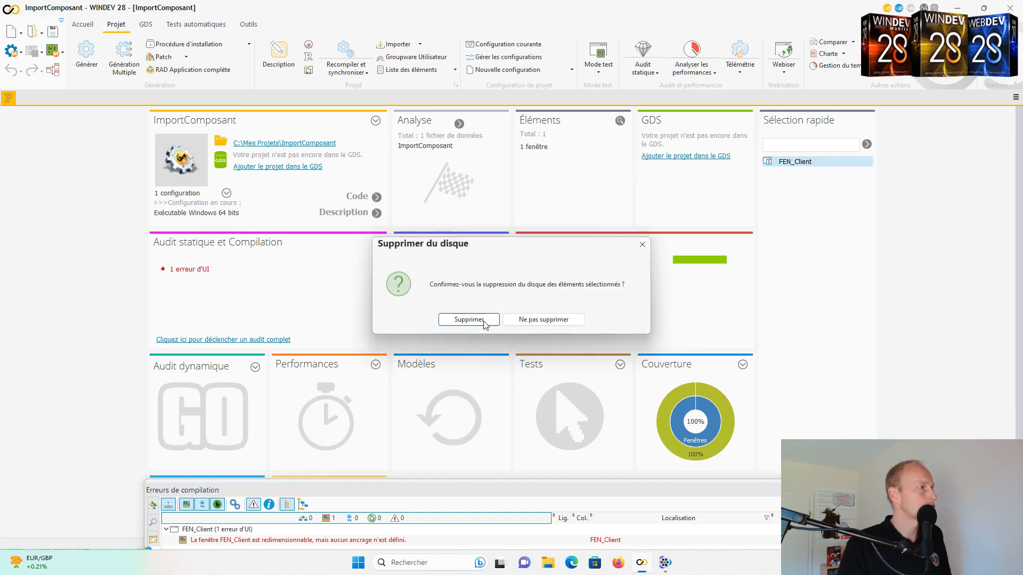
click(469, 319)
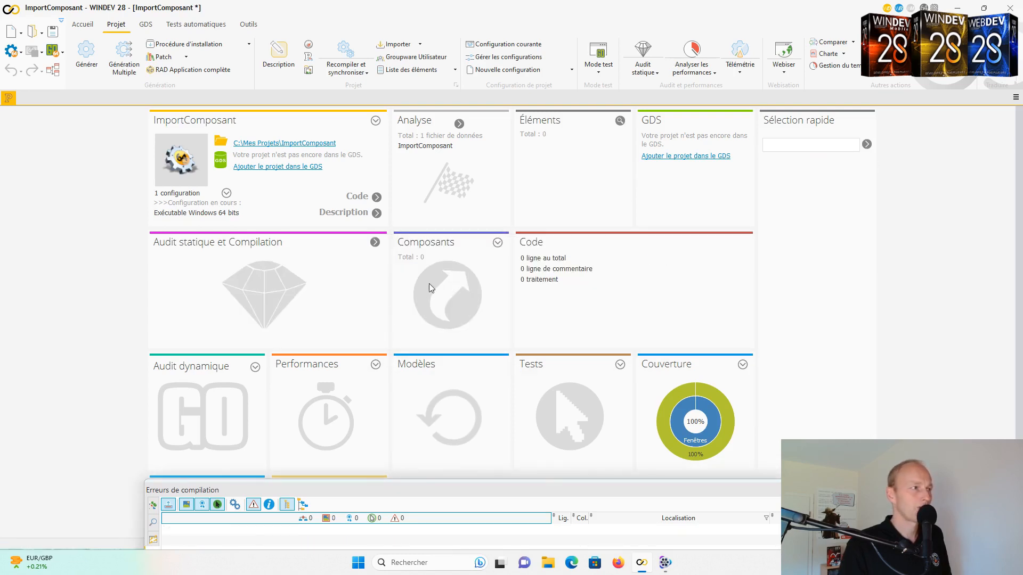
- Create a blank standard window with the Phoenix template and save it with the title Facture as FEN_Facture
click(11, 32)
click(404, 189)
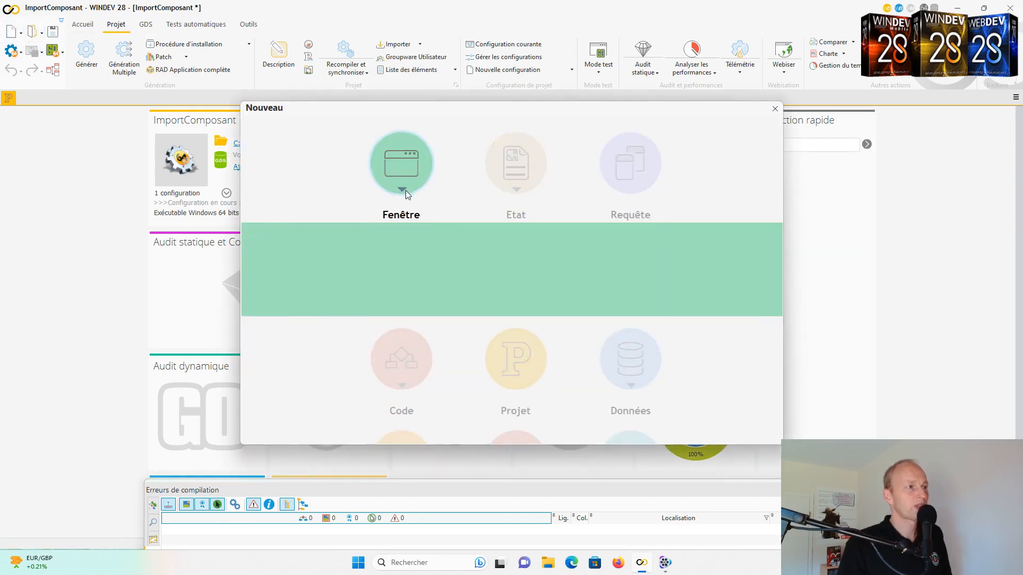
click(408, 264)
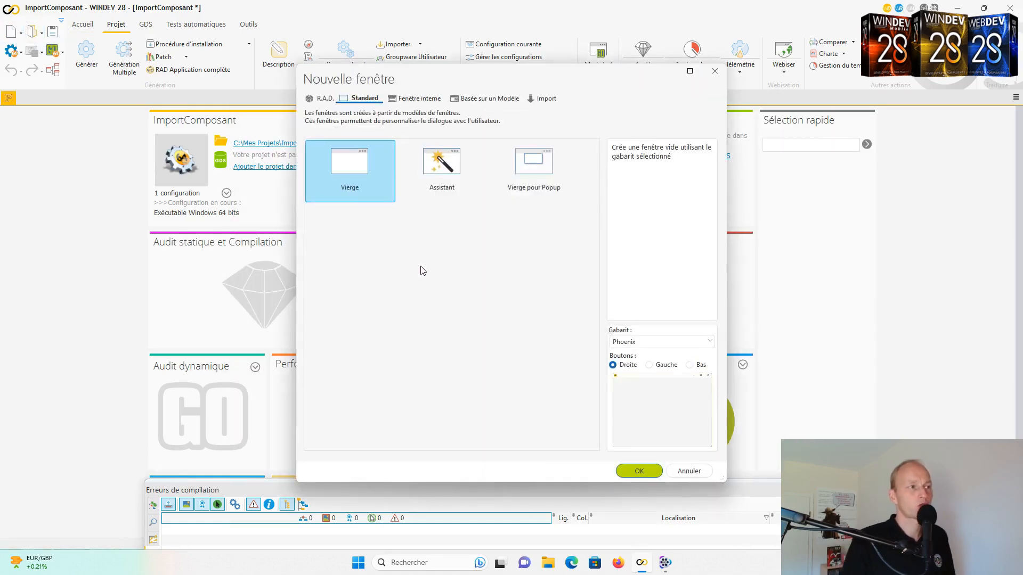
click(639, 471)
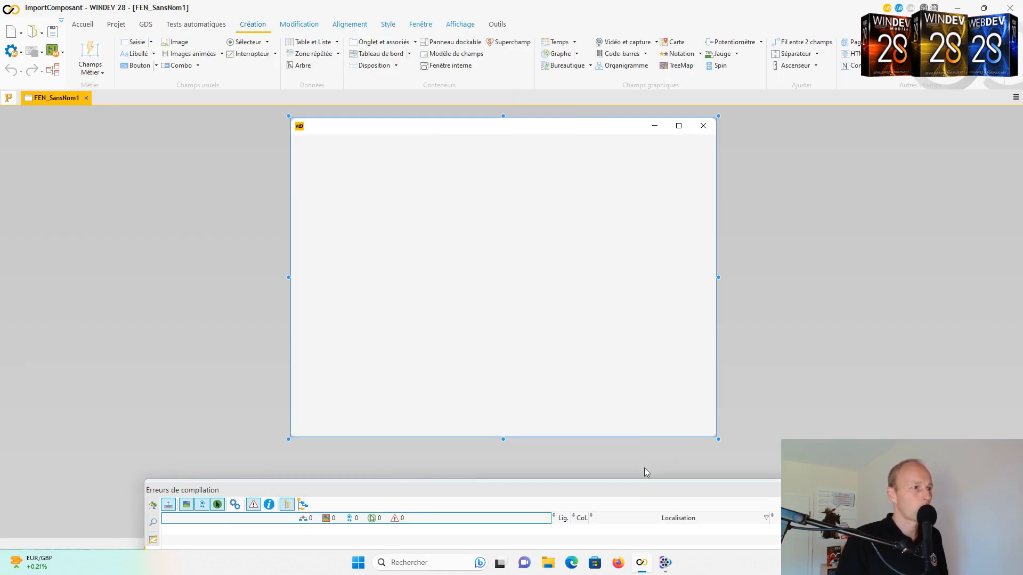
text(Facture)
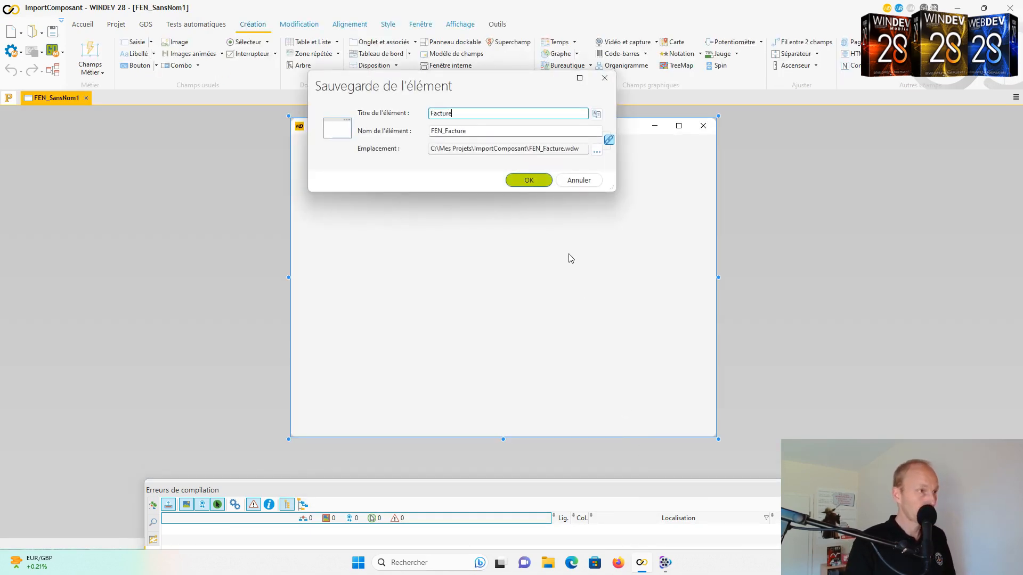
key(Return)
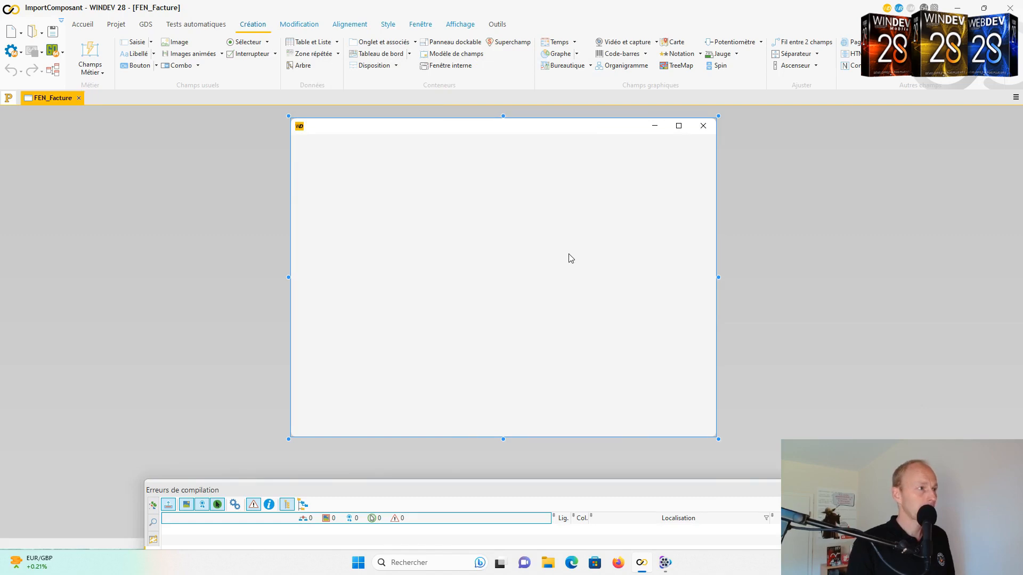
- Add a table filled by programming with two text columns to the Facture window and narrow it to about half the window's width
click(306, 43)
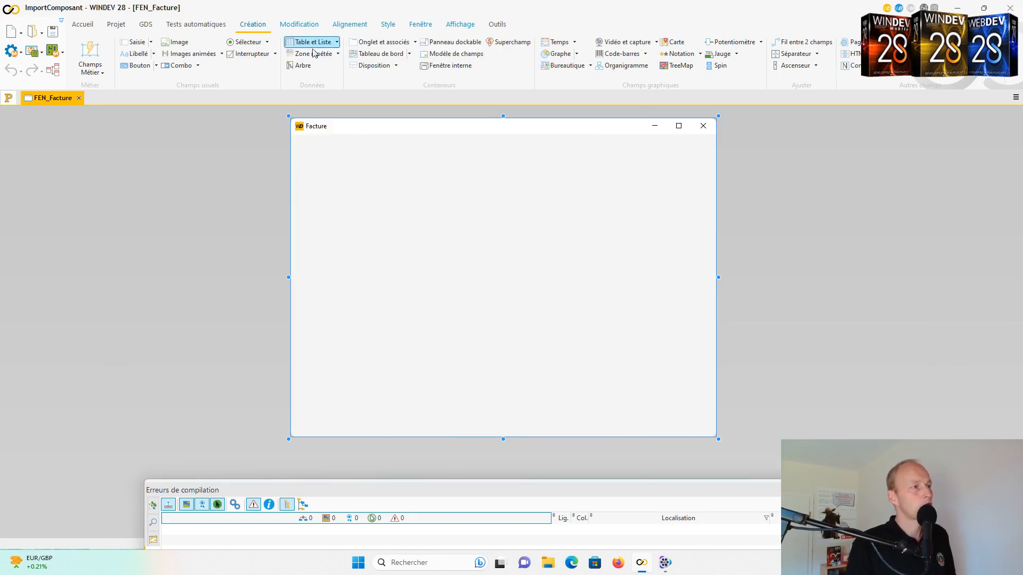
click(327, 75)
click(357, 161)
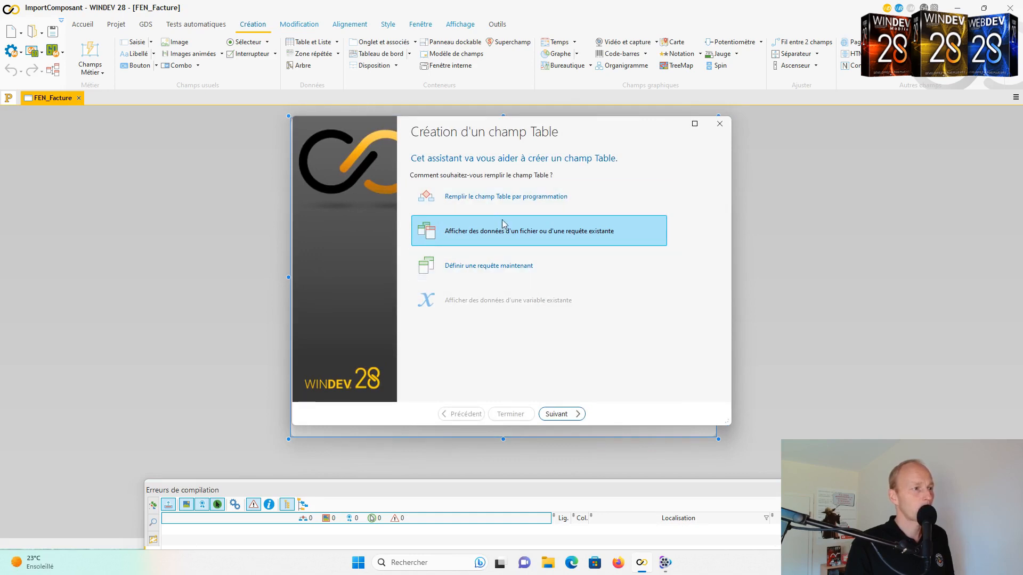
click(529, 206)
click(566, 415)
click(569, 418)
click(568, 418)
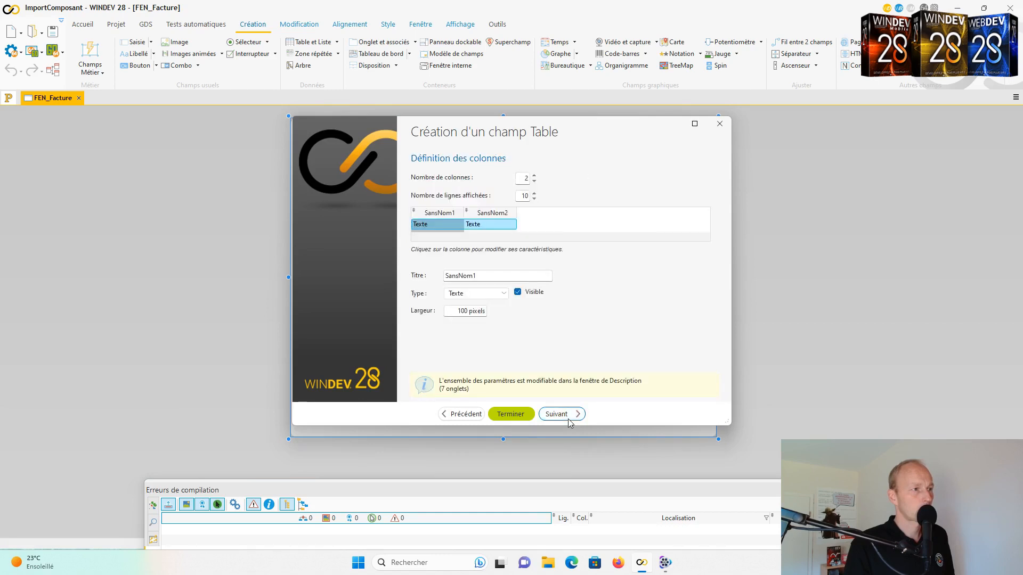
click(569, 419)
click(570, 418)
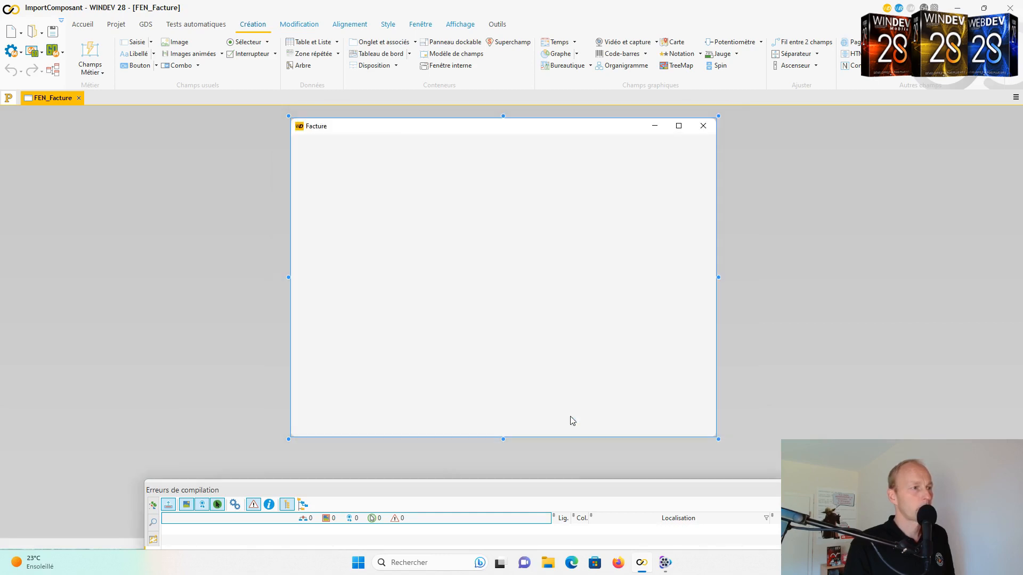
drag(712, 301, 466, 301)
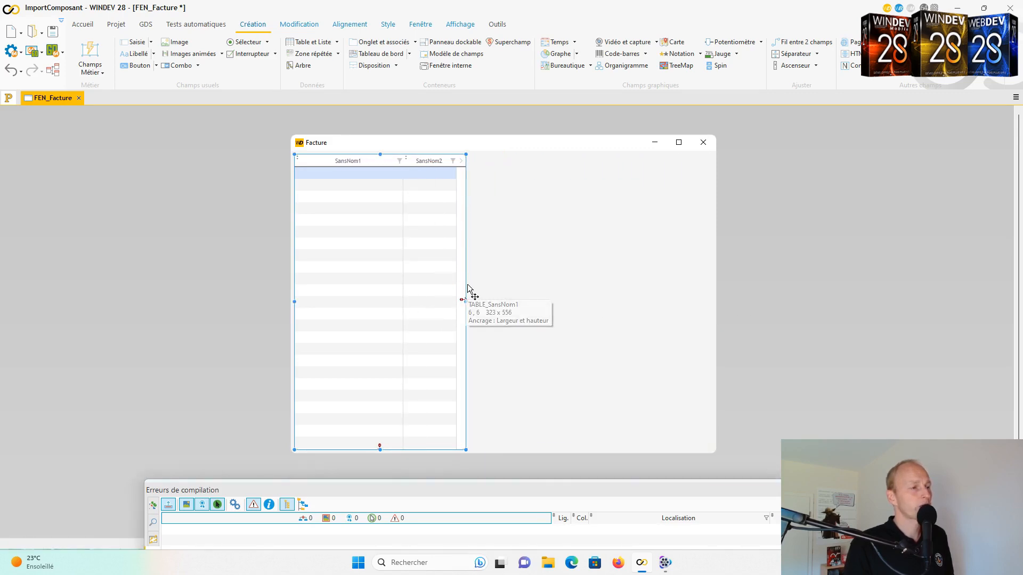
mouse_move(464, 301)
mouse_down()
mouse_move(479, 291)
mouse_move(495, 299)
mouse_move(376, 294)
mouse_move(481, 290)
mouse_up()
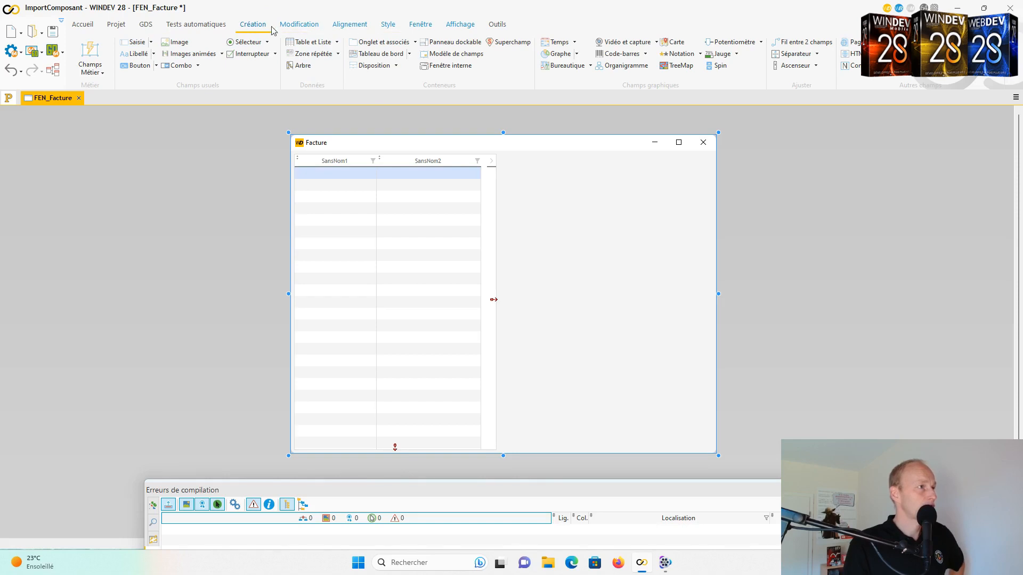
- Display the Explorateur de projet pane in the development environment
click(117, 25)
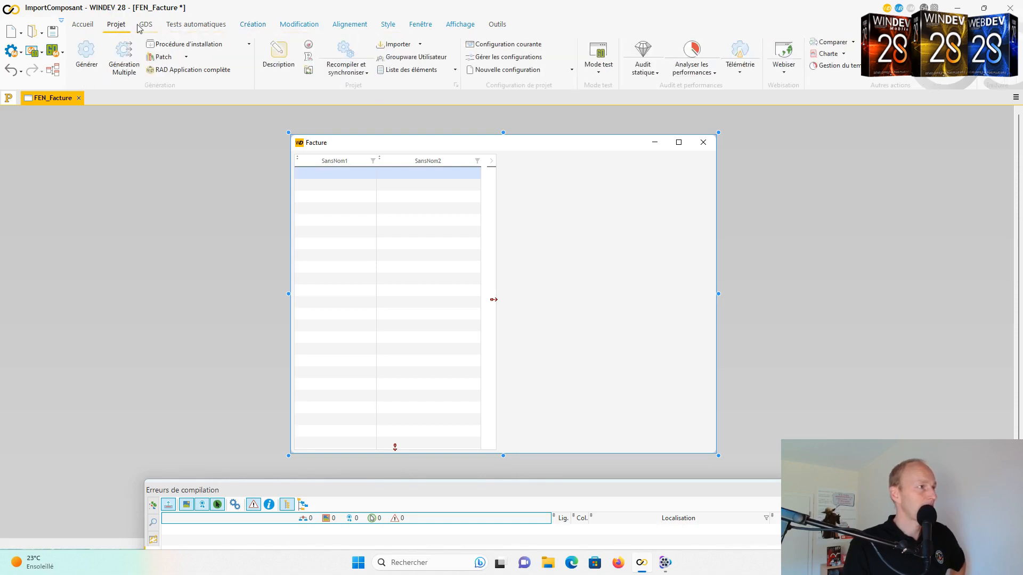
click(83, 28)
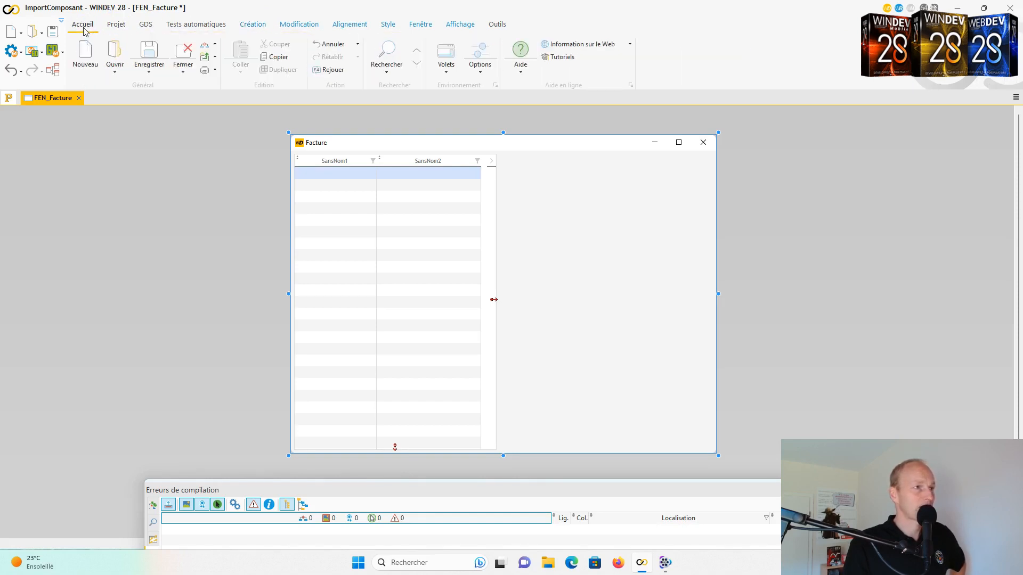
click(445, 56)
mouse_move(531, 87)
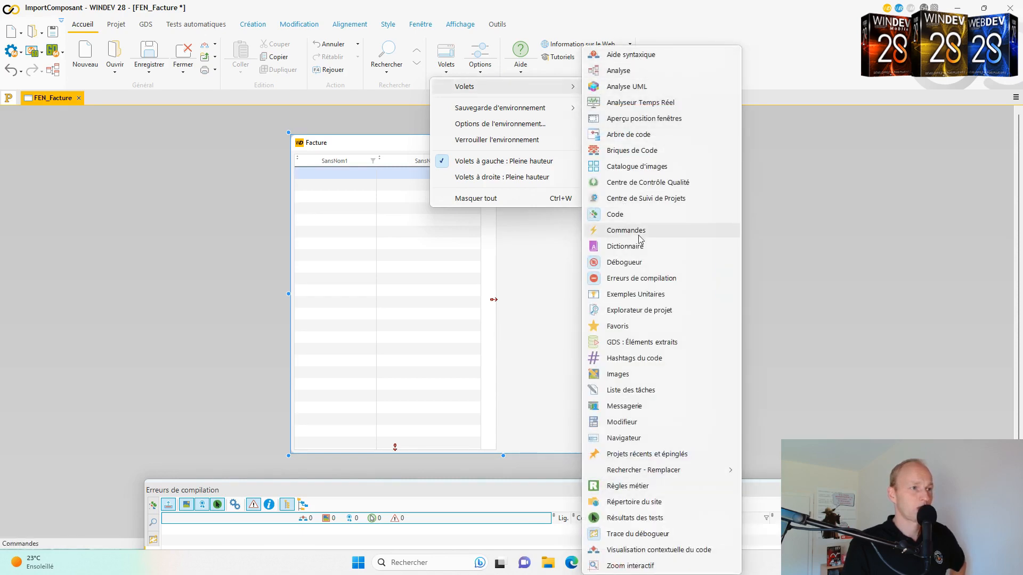
click(648, 308)
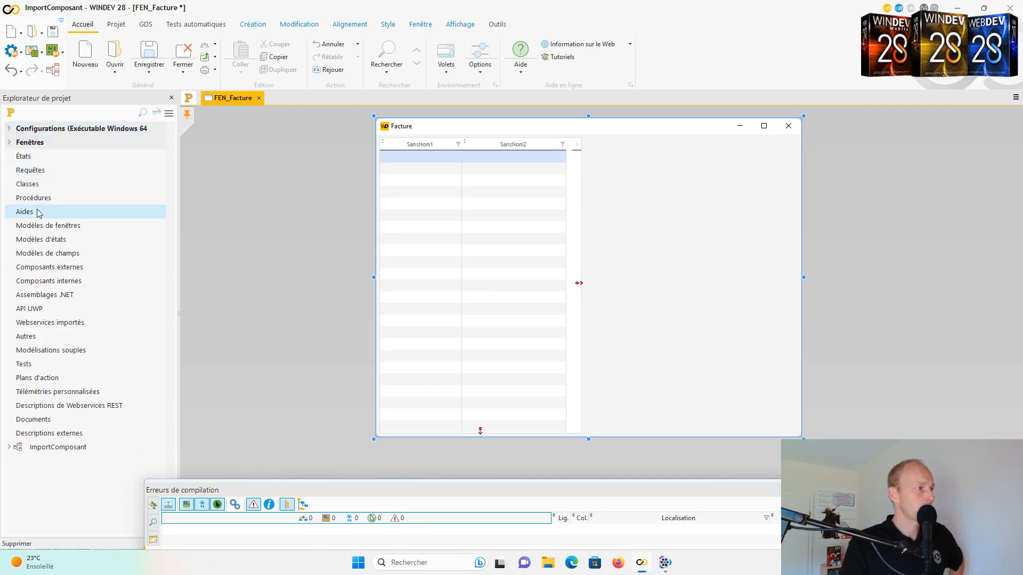
- Import the external component MesContacts from the Exe\MesContacts folder of ProjetCompo and close its component description
click(50, 270)
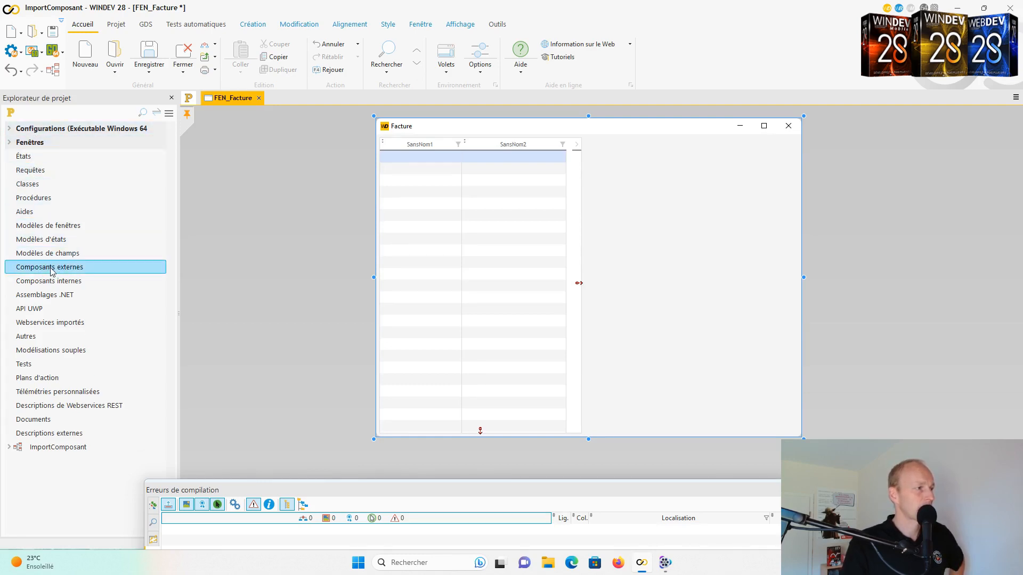
right_click(52, 272)
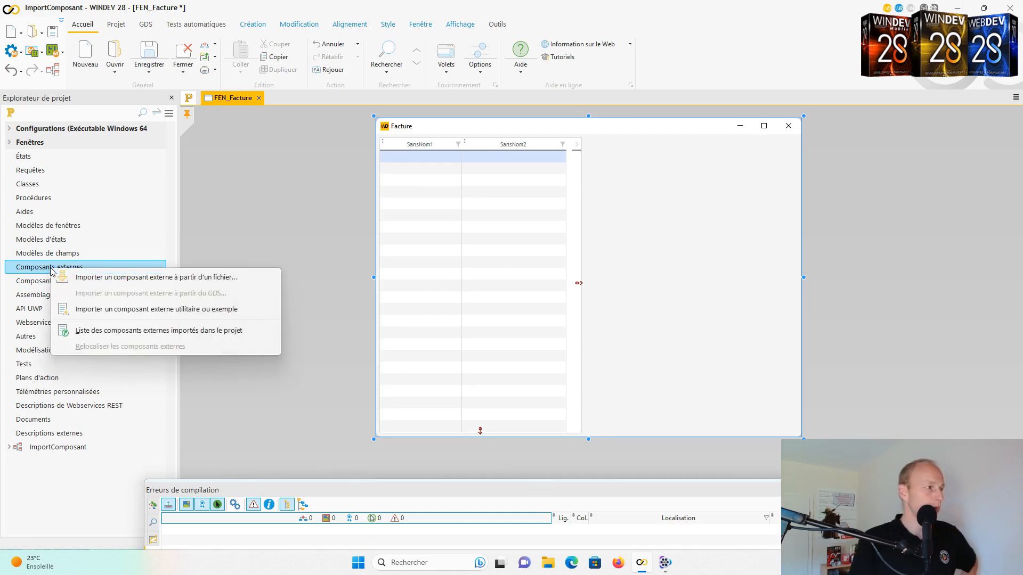
click(81, 278)
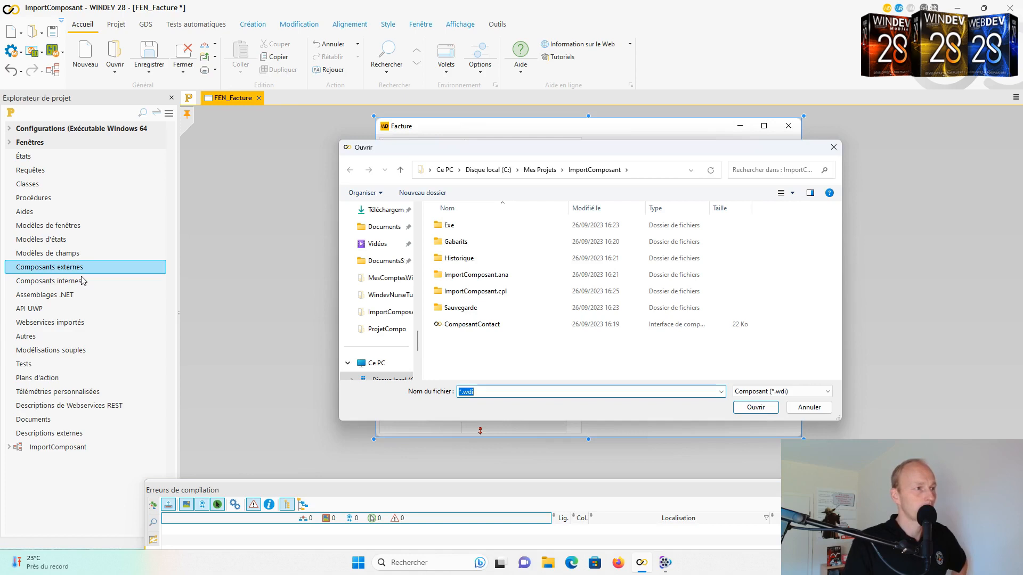
click(541, 171)
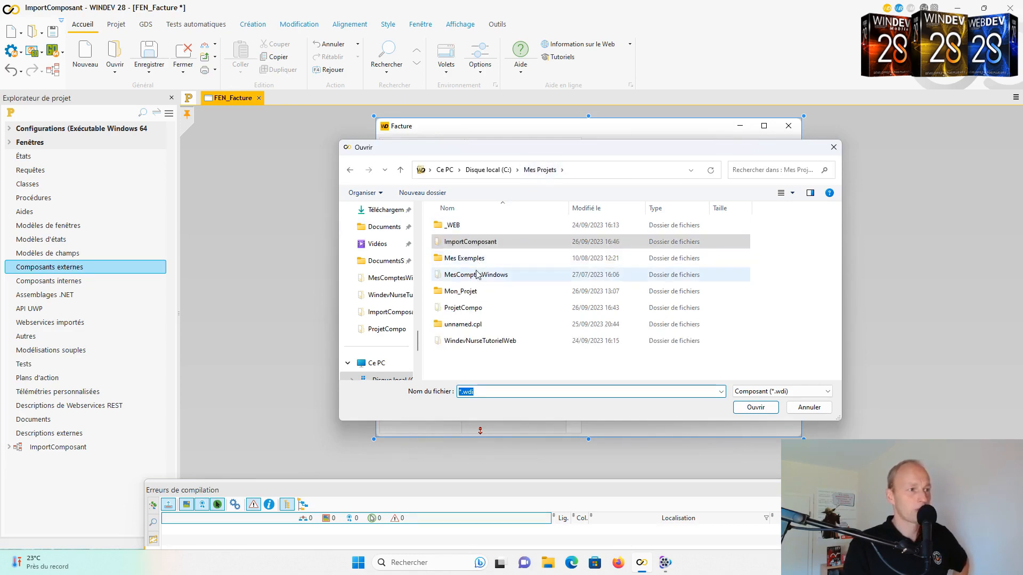
double_click(484, 312)
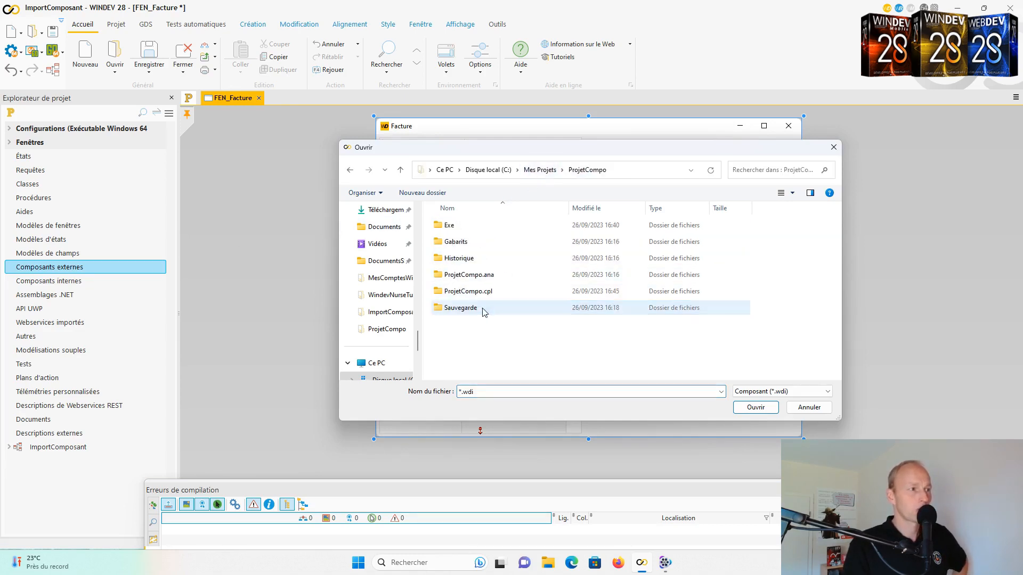
double_click(479, 227)
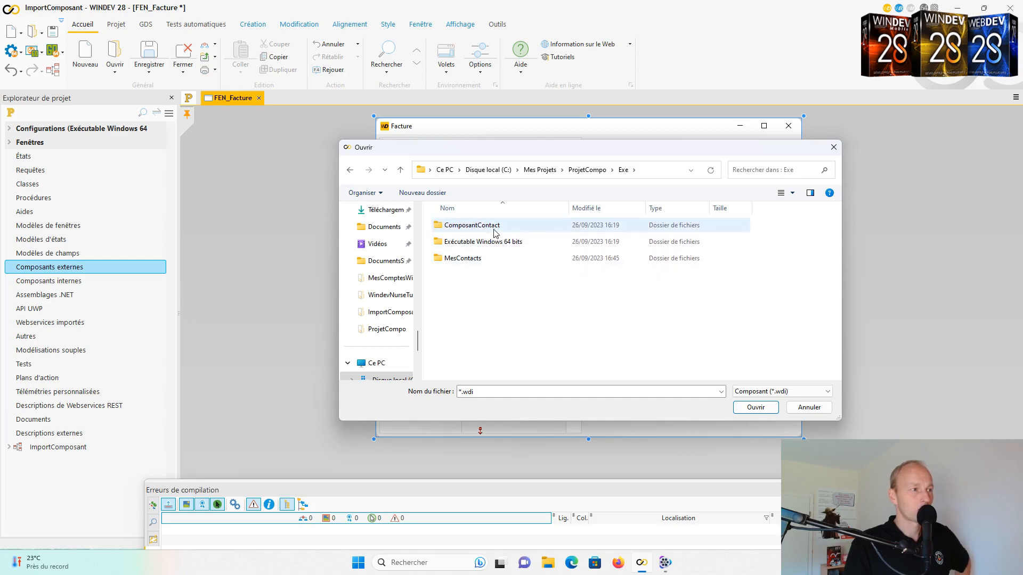
double_click(483, 260)
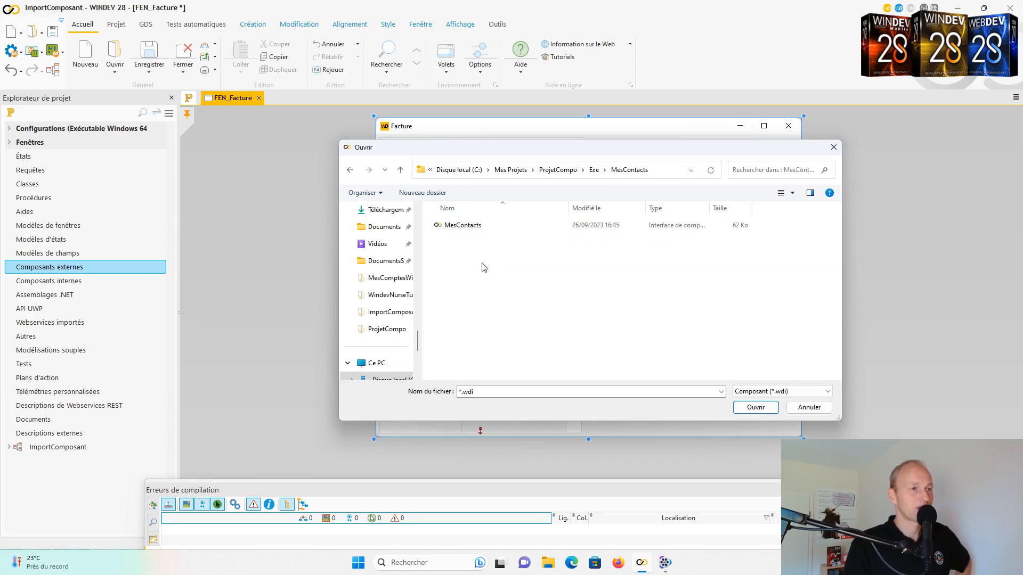
click(481, 228)
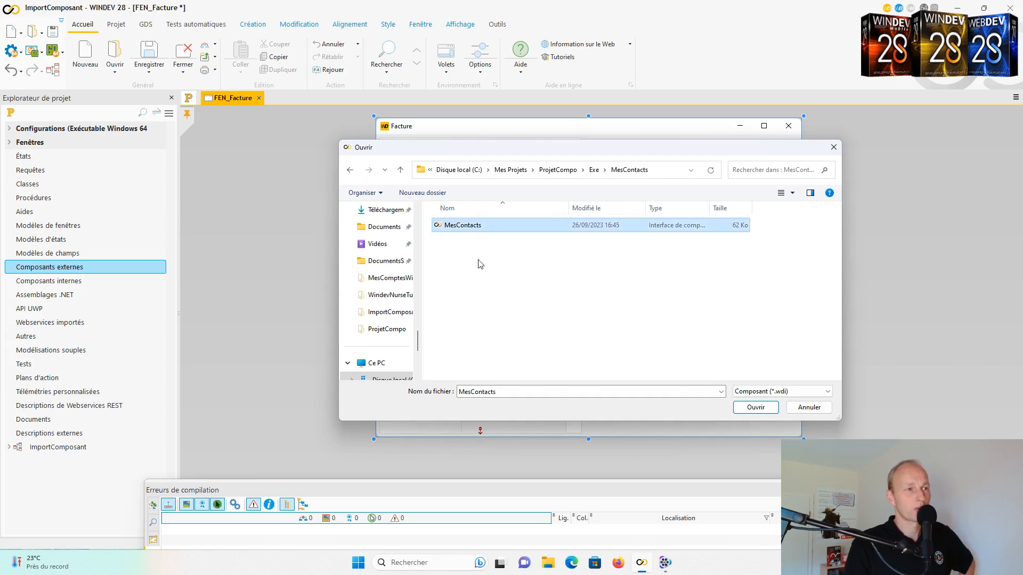
click(753, 412)
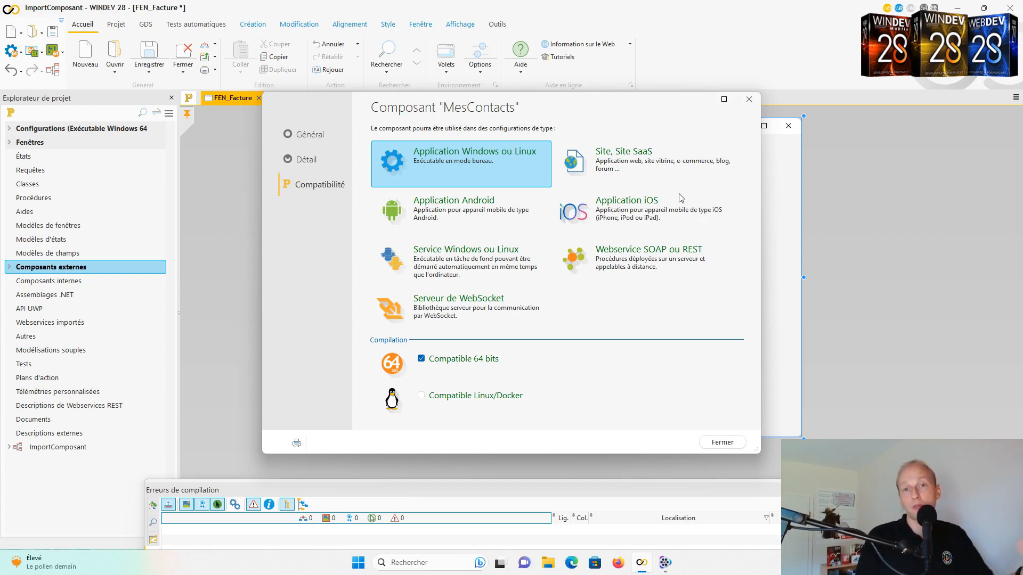
click(723, 442)
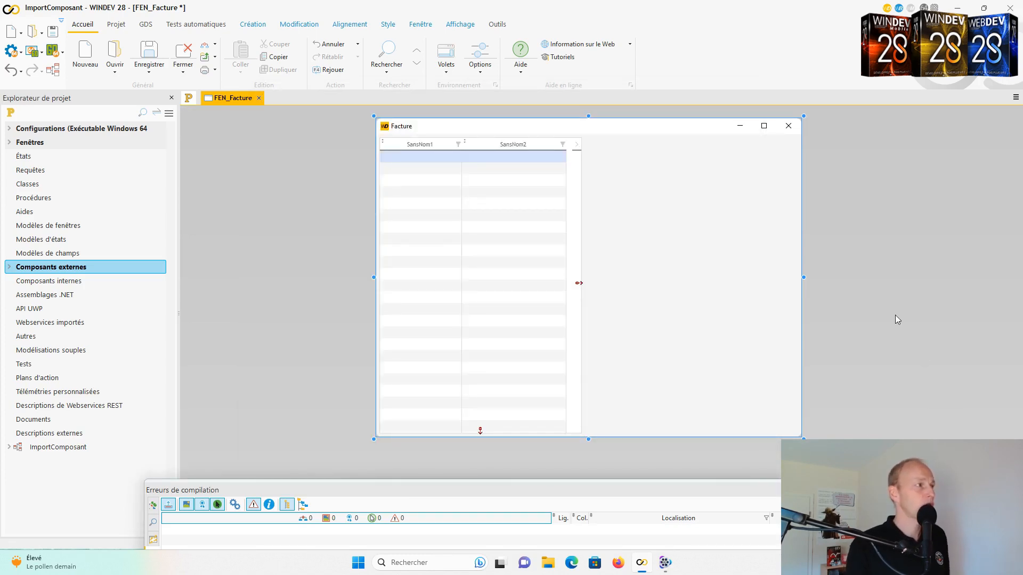
- Examine the FEN_Contact window description in the MesContacts external component and the project dashboard, returning to FEN_Facture
click(10, 270)
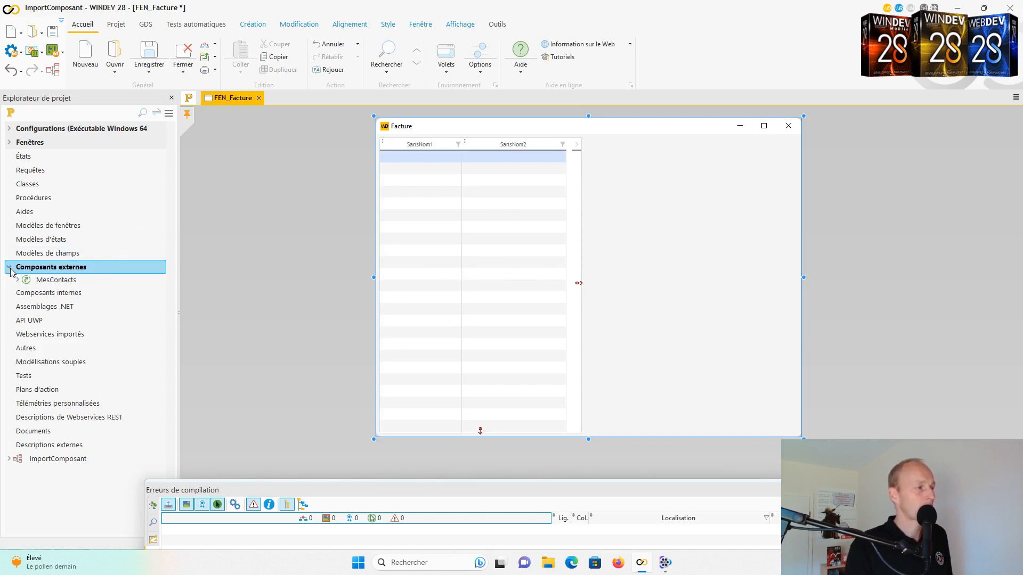
click(17, 280)
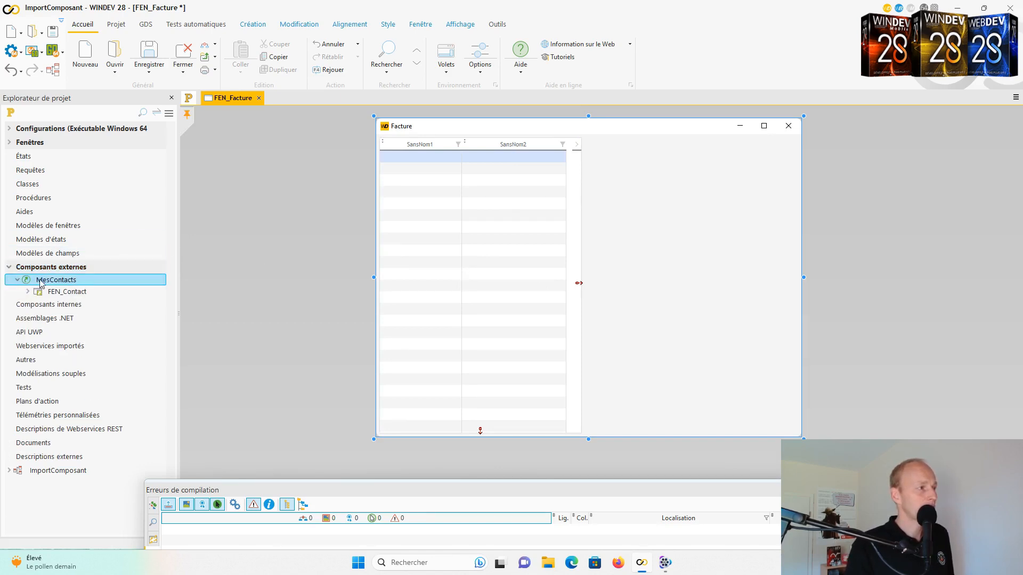
double_click(63, 297)
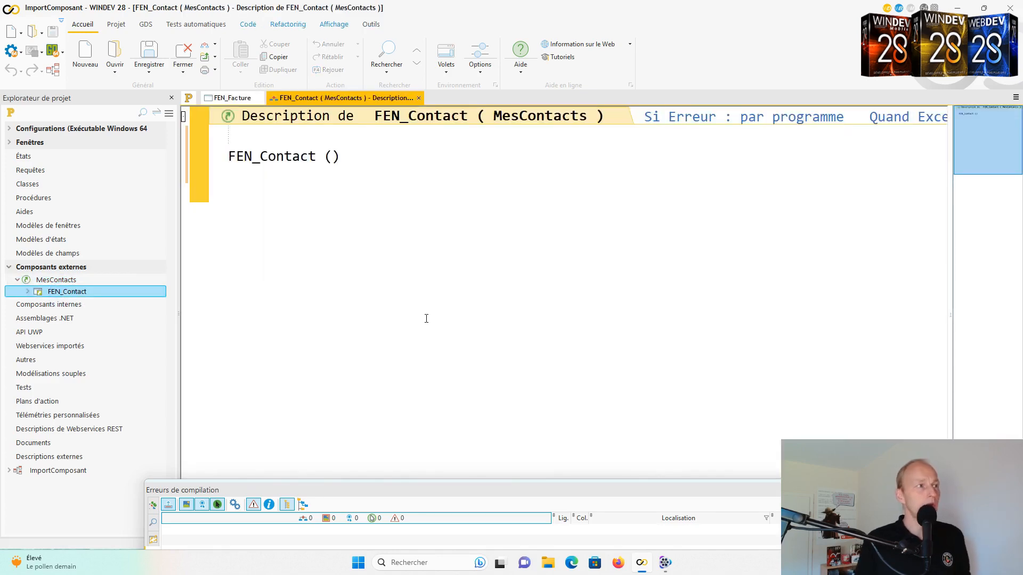
click(302, 156)
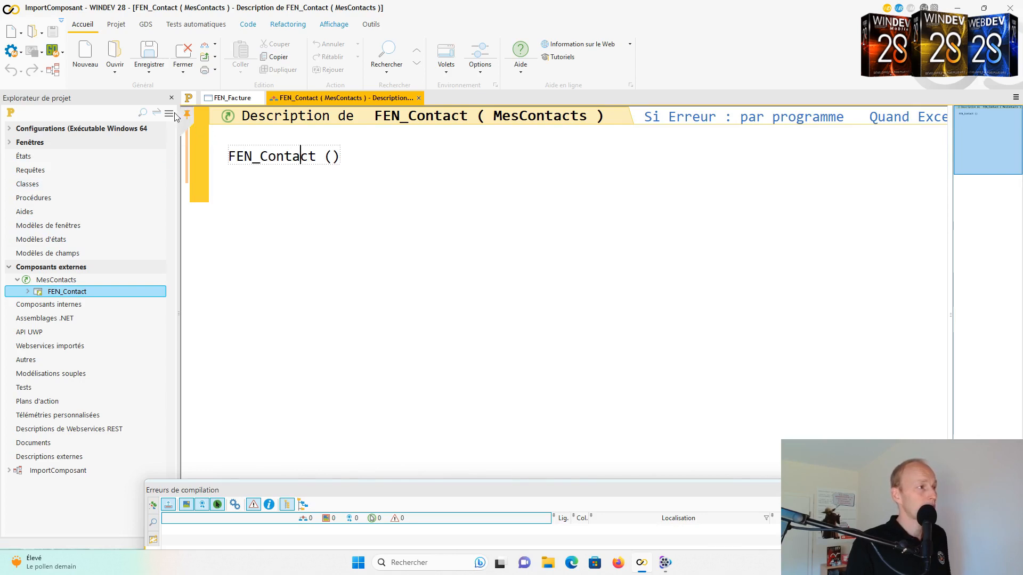
click(418, 98)
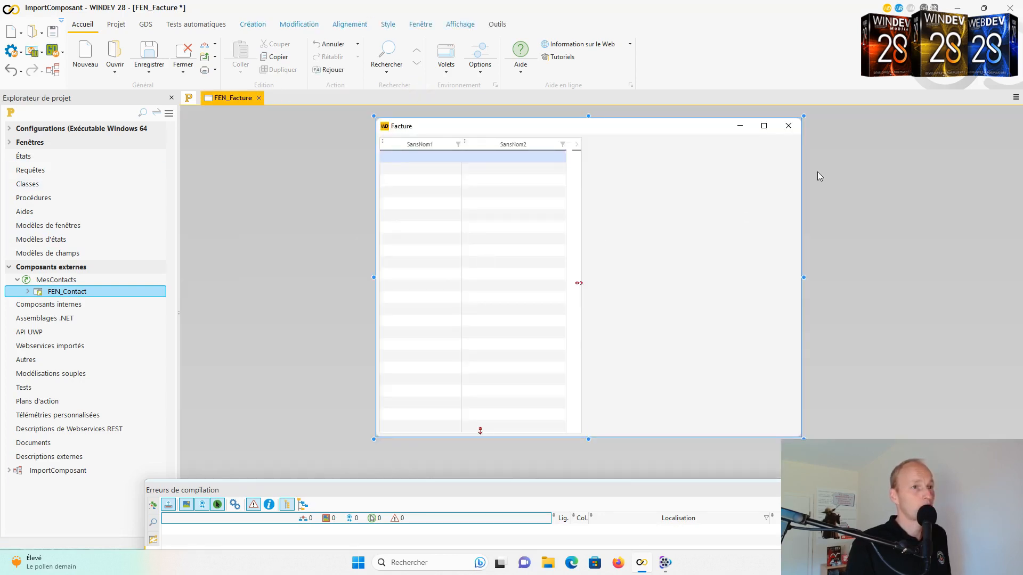
click(190, 99)
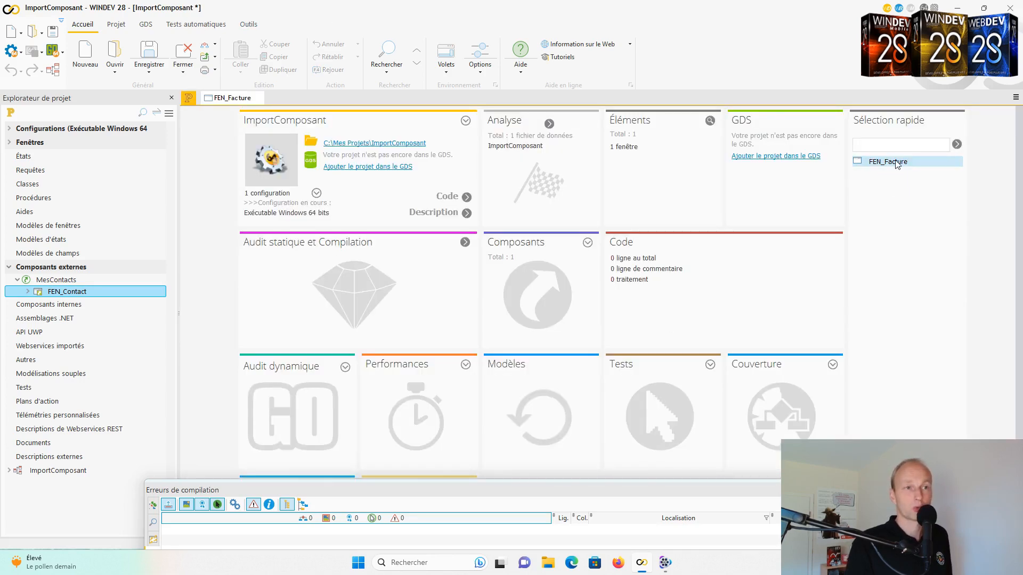
double_click(895, 161)
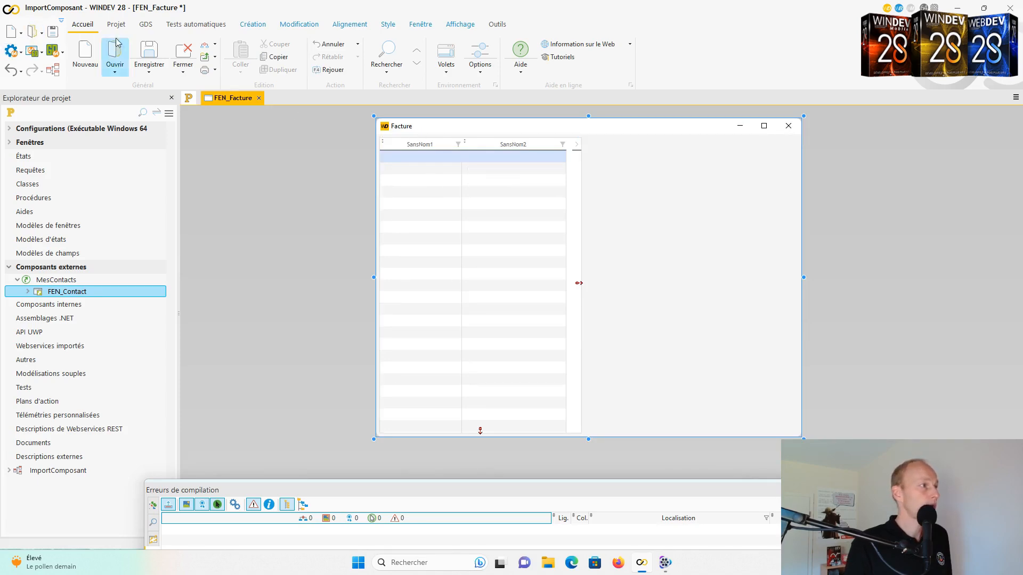
- Place a button captioned Contact in the upper right corner of the Facture window
click(244, 24)
click(138, 65)
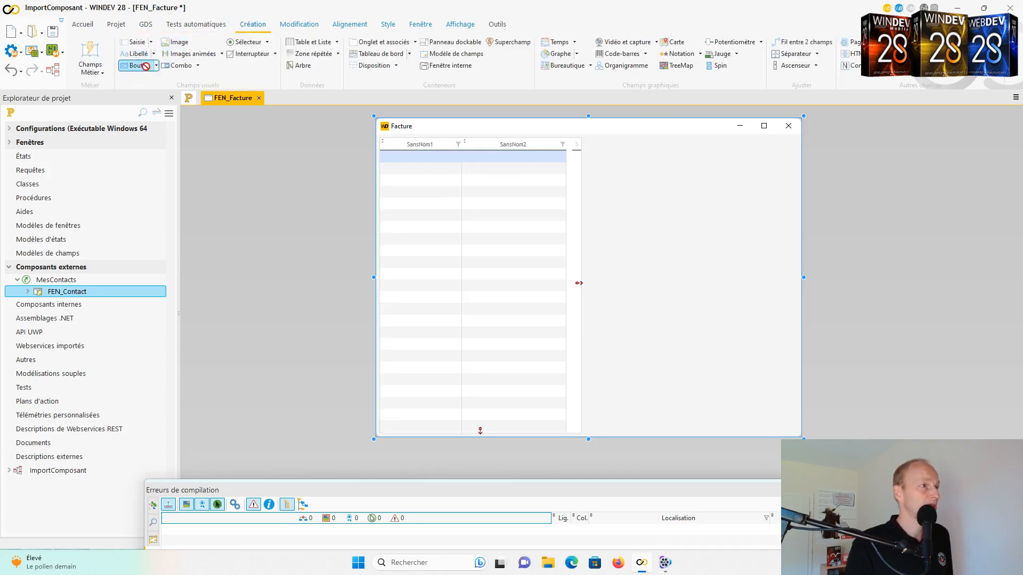
click(751, 144)
key(Return)
text(Contact)
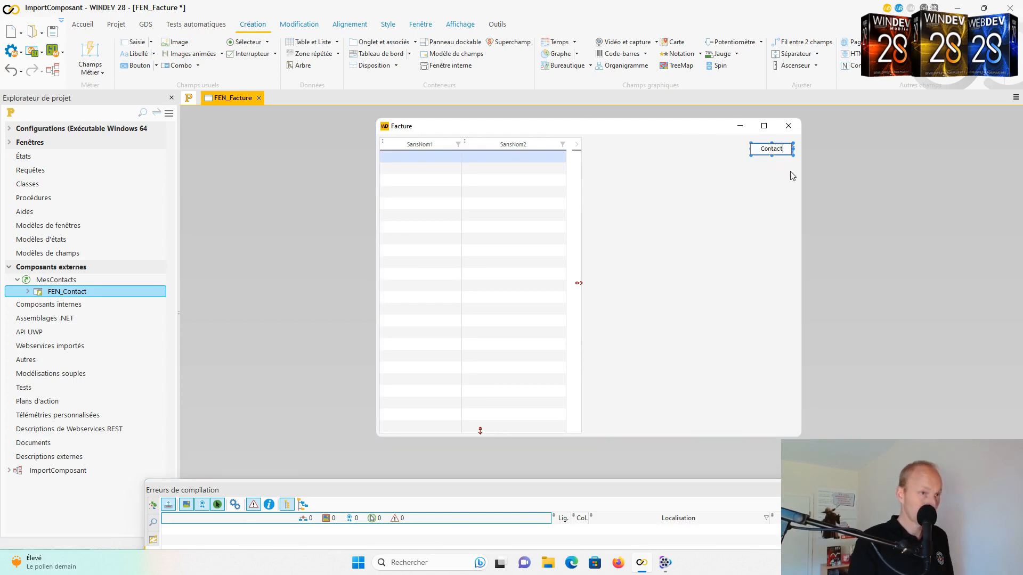
key(Return)
click(791, 171)
click(791, 154)
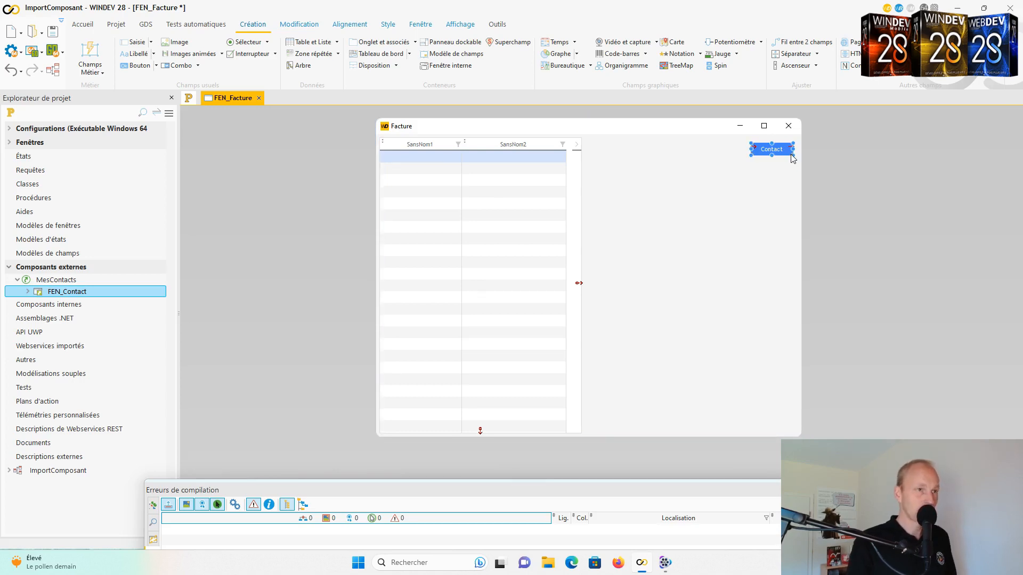
- Program the Contact button's click event with OuvreFille(FEN_Contact)
key(F2)
text(OuvreFille)
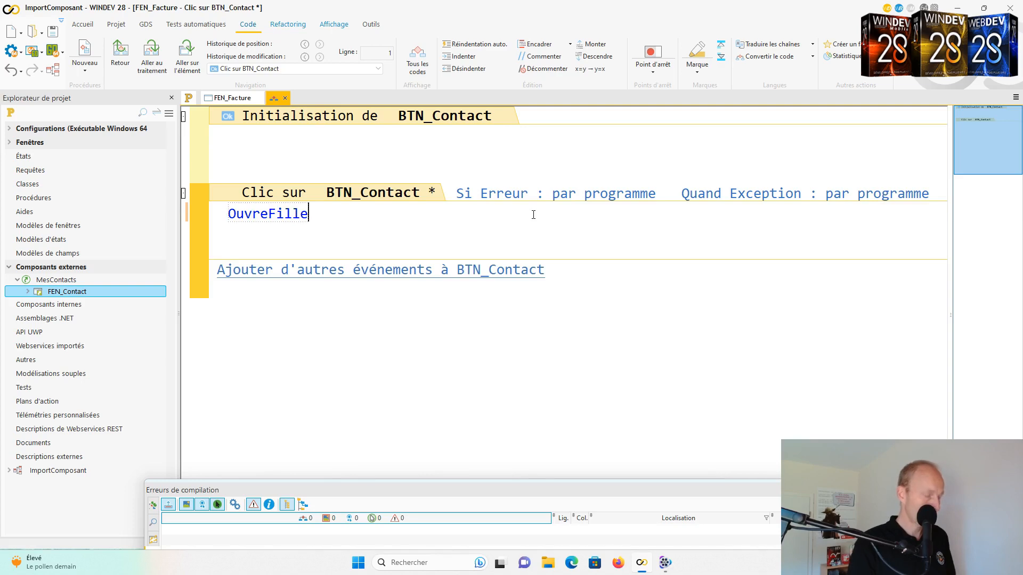
text(()
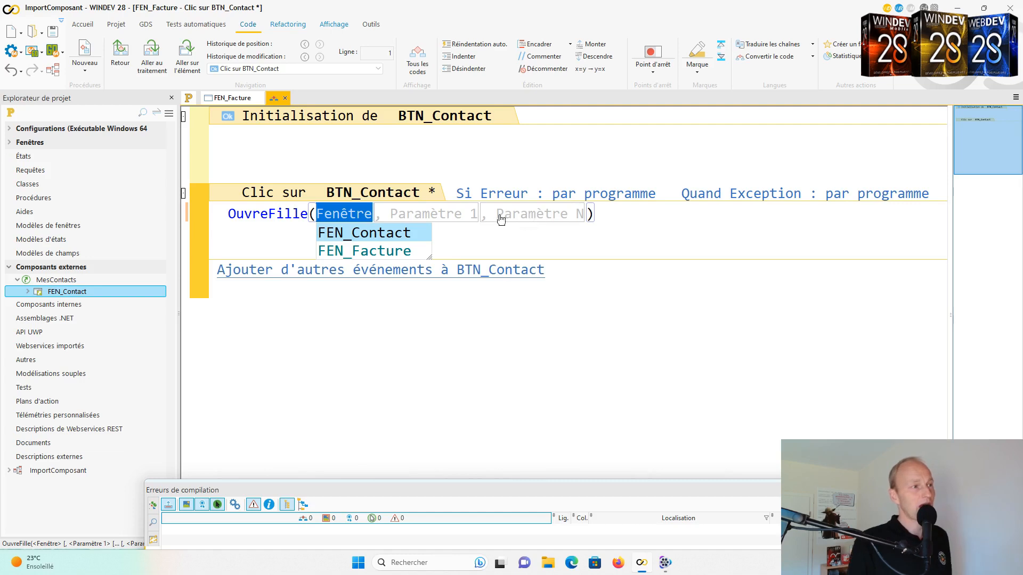
click(418, 232)
click(645, 216)
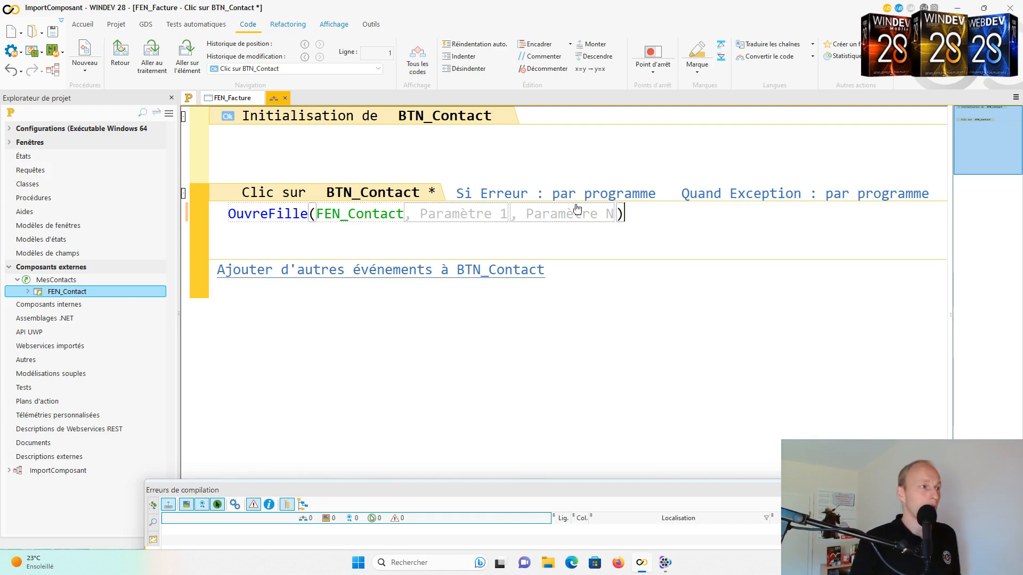
scroll(383, 225, up, 2)
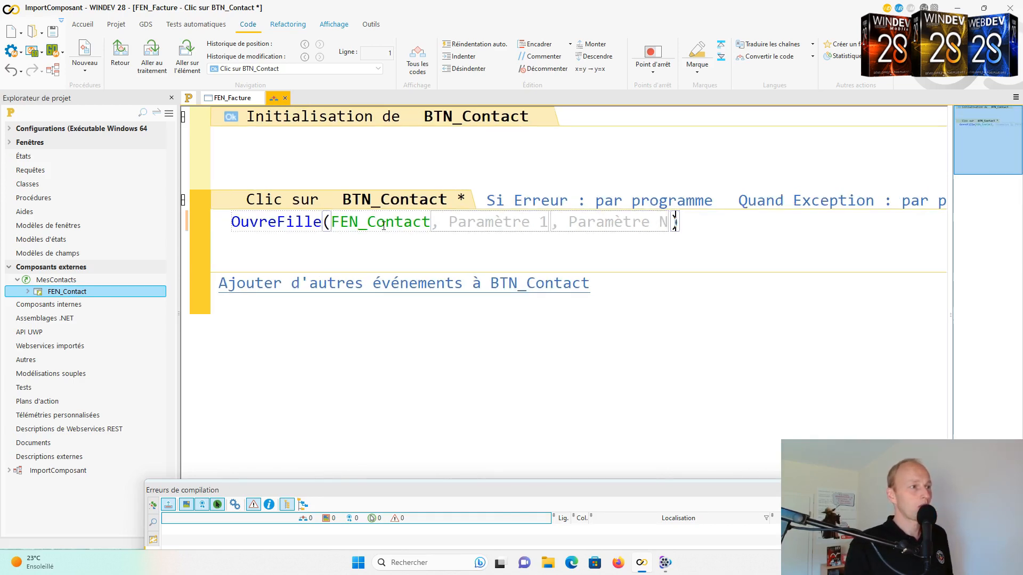
key(Return)
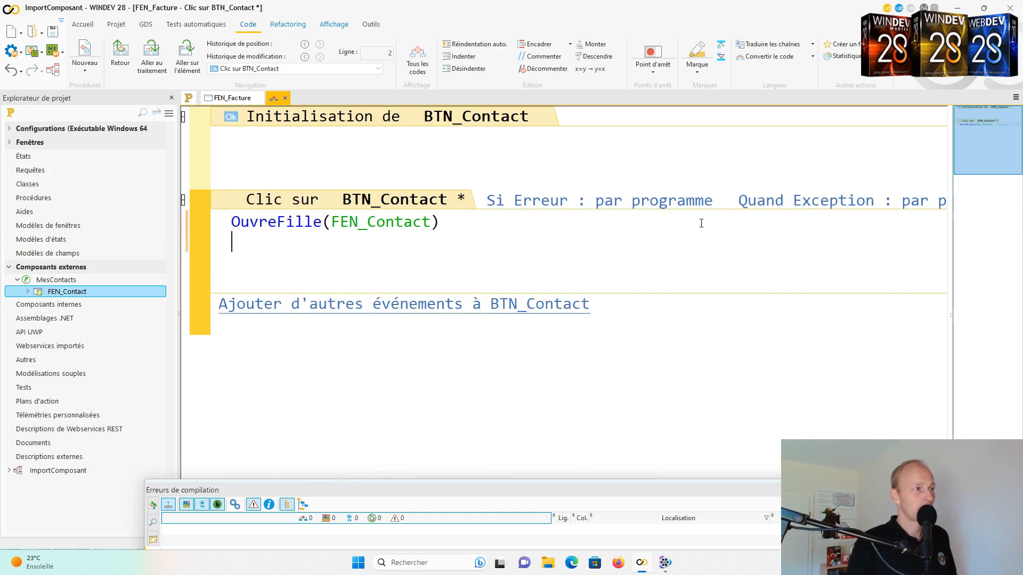
- Try a second call, OuvreFille(FEN_Facture), below the existing line in the Contact button's click event, and remove it again
text(OU)
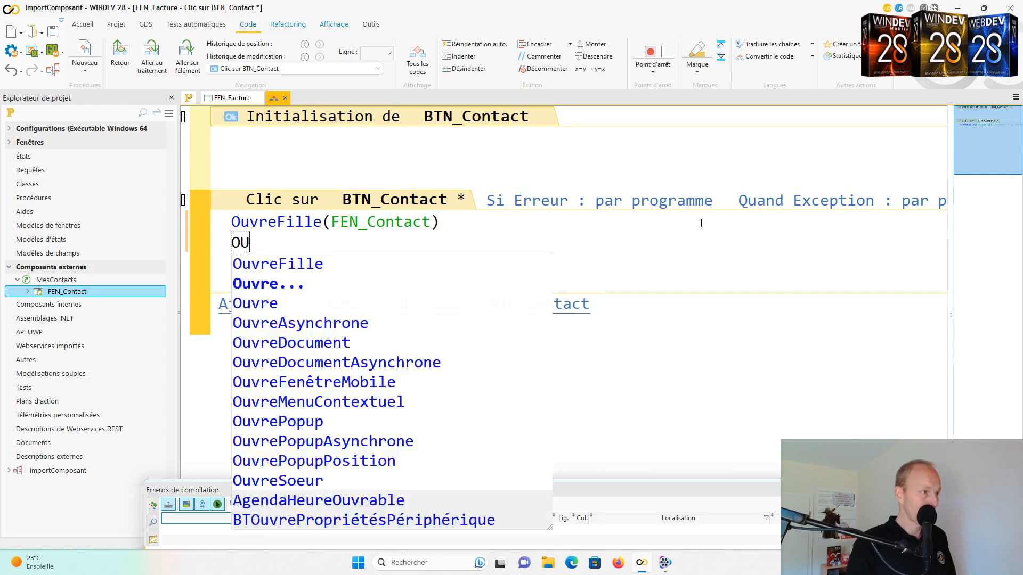
text(vre)
key(Return)
key(Down)
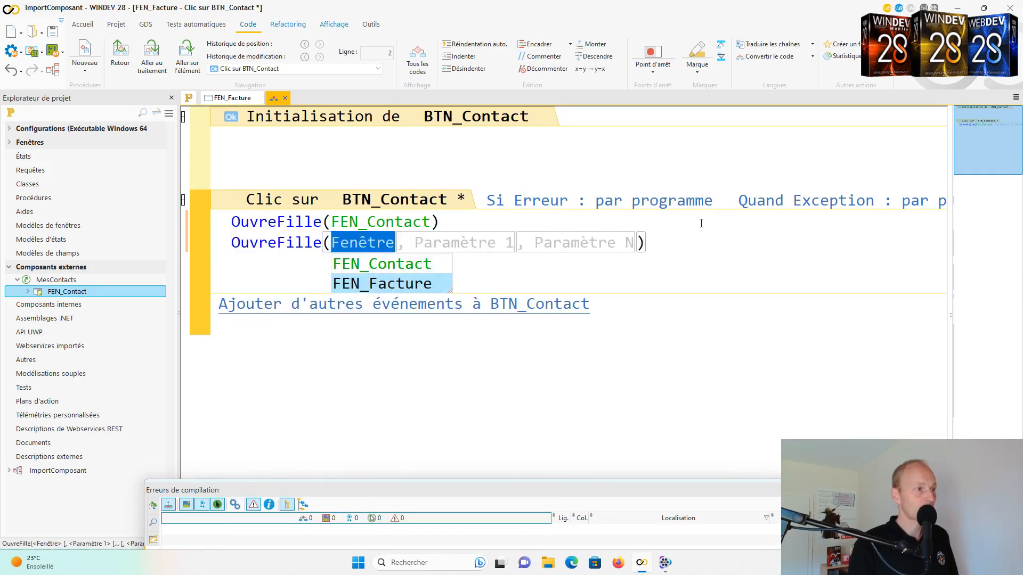
key(Return)
key(Return)
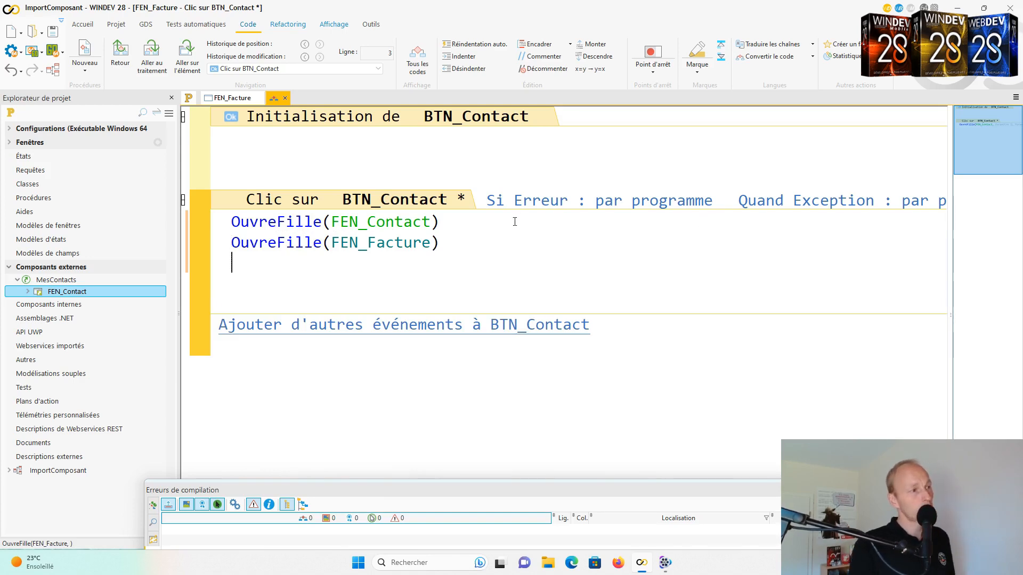
drag(445, 241, 165, 228)
key(Delete)
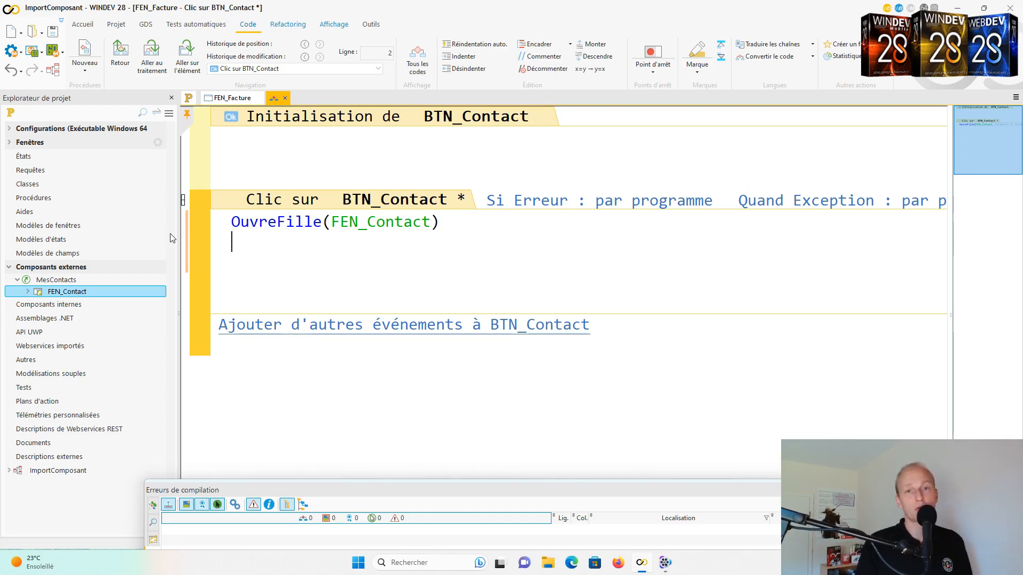
- Save FEN_Facture and test the project with it as the first window, opening the Contact window through the Contact button
click(285, 98)
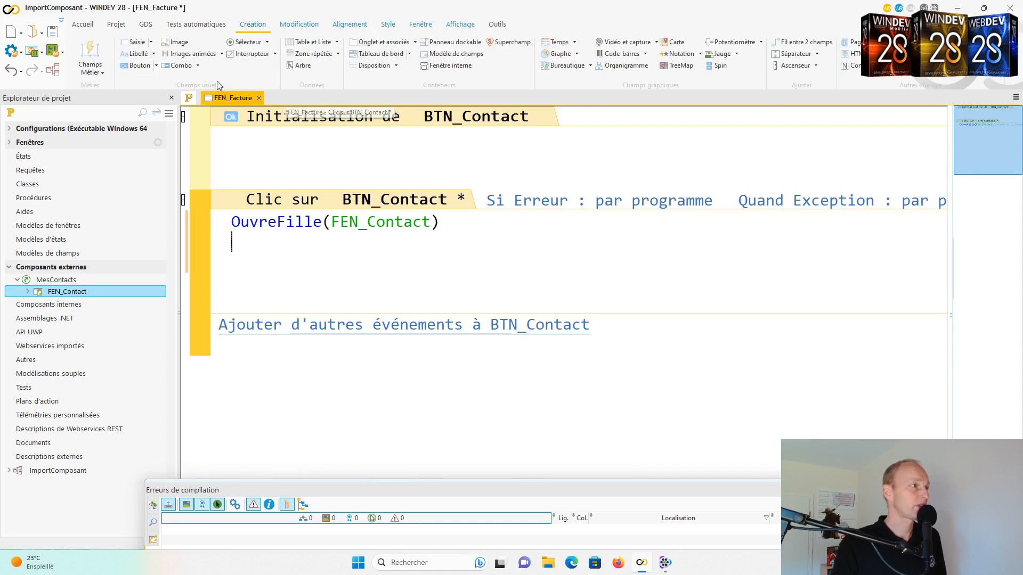
click(52, 31)
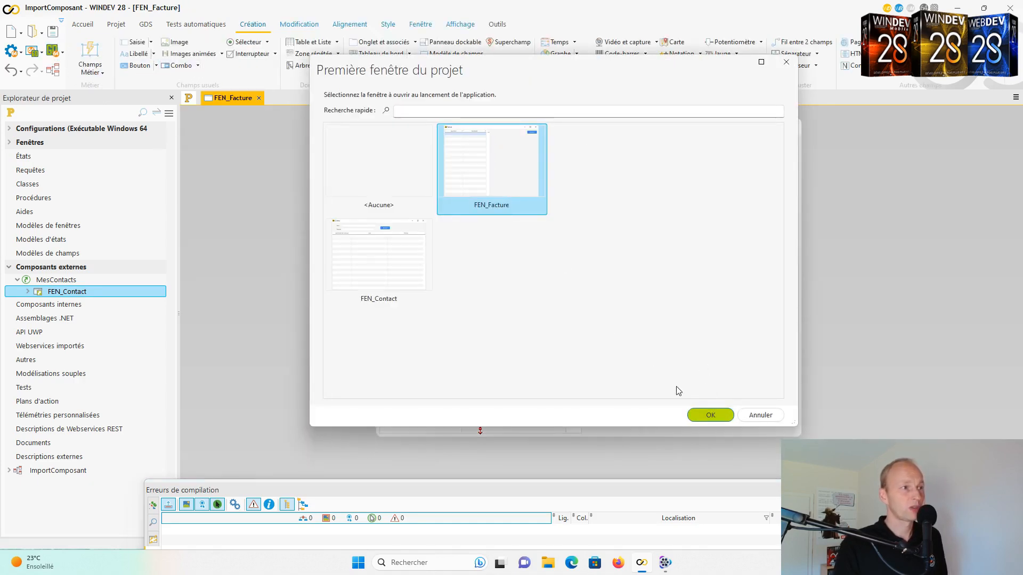
click(710, 415)
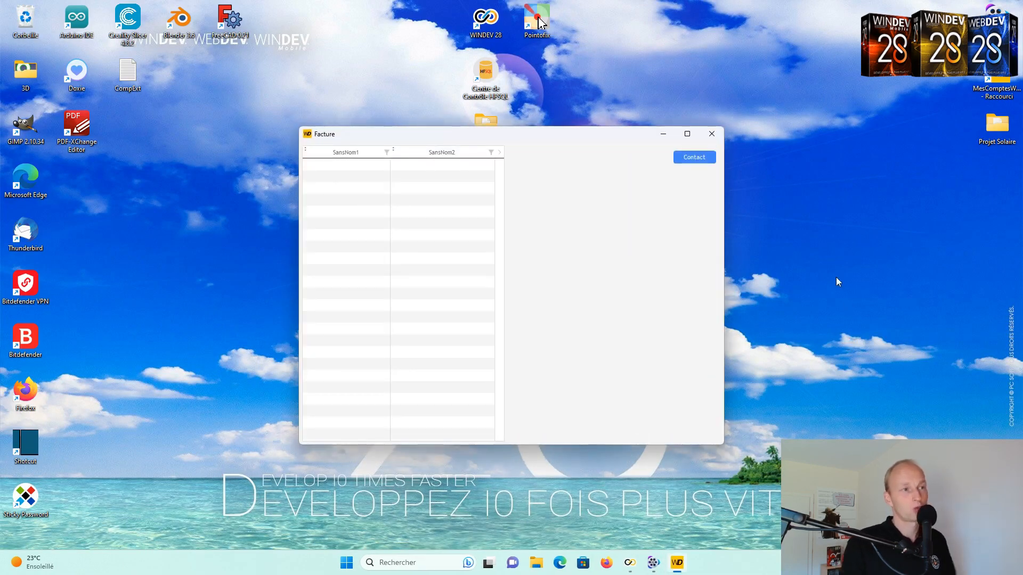
click(694, 157)
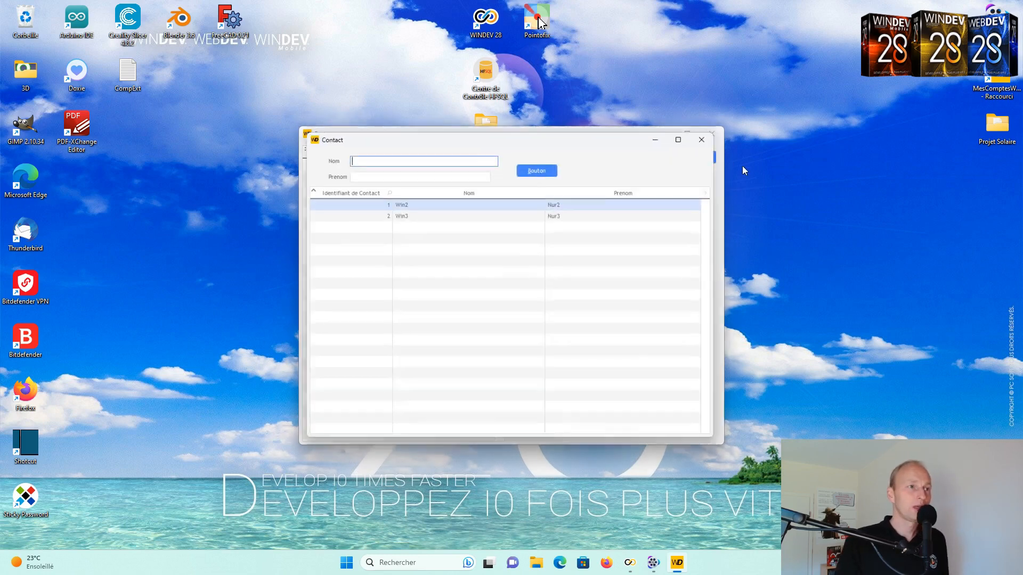